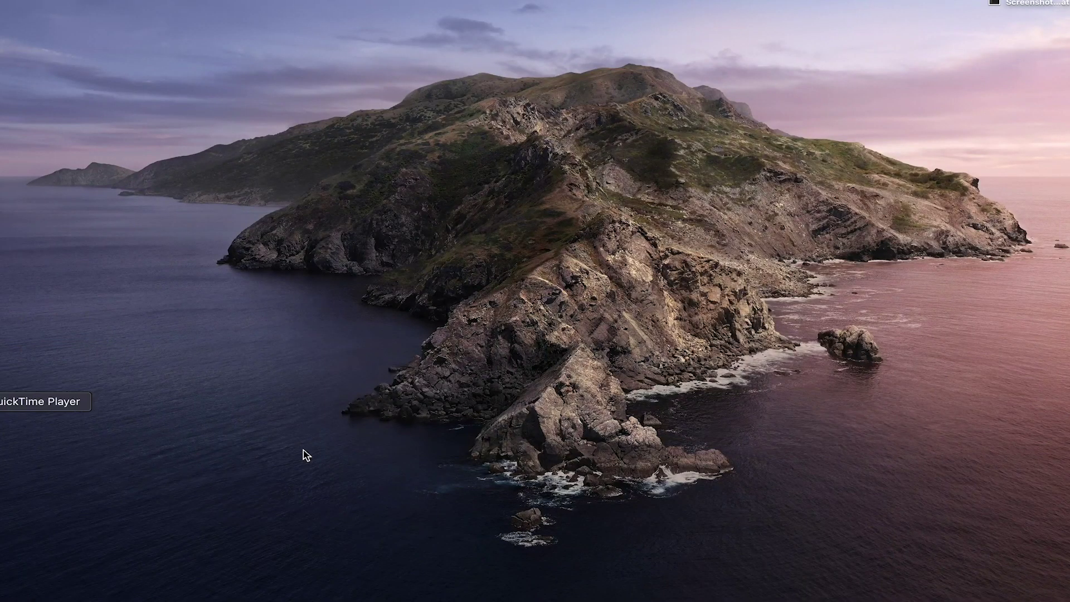
# Launch Adobe Premiere Pro CC 2019 from Spotlight and start a new project
pyautogui.press('super+space')
pyautogui.write('prw')
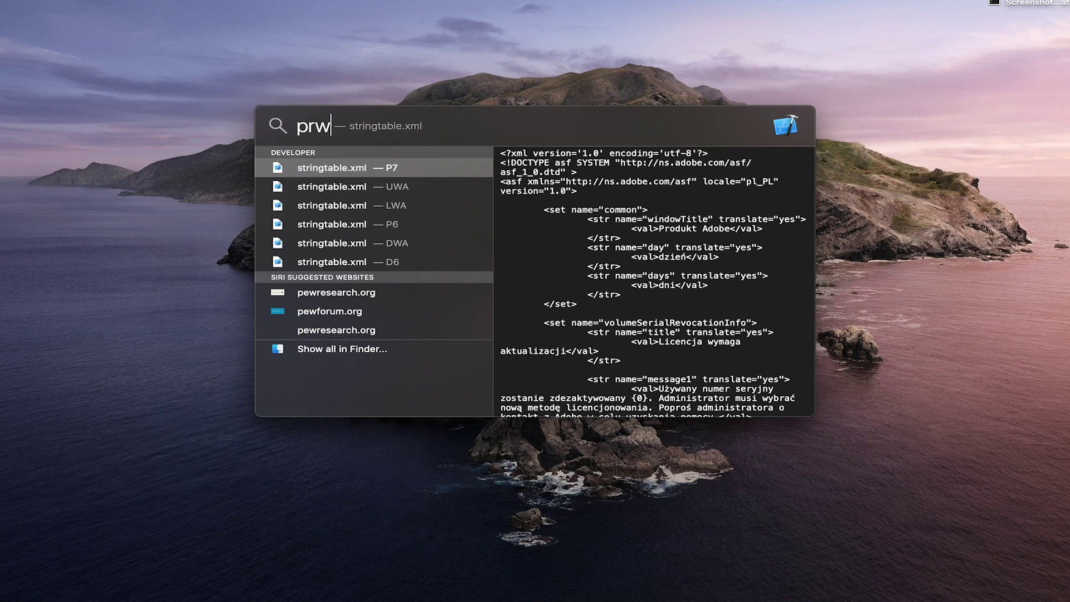
pyautogui.press('BackSpace')
pyautogui.press('Down')
pyautogui.press('Up')
pyautogui.press('Return')
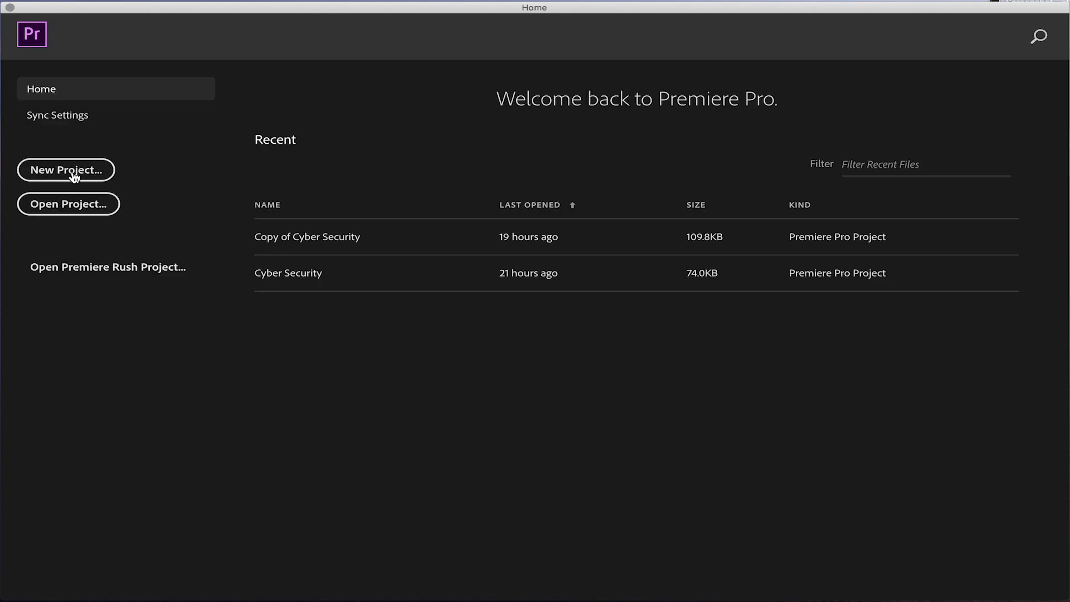
pyautogui.click(72, 176)
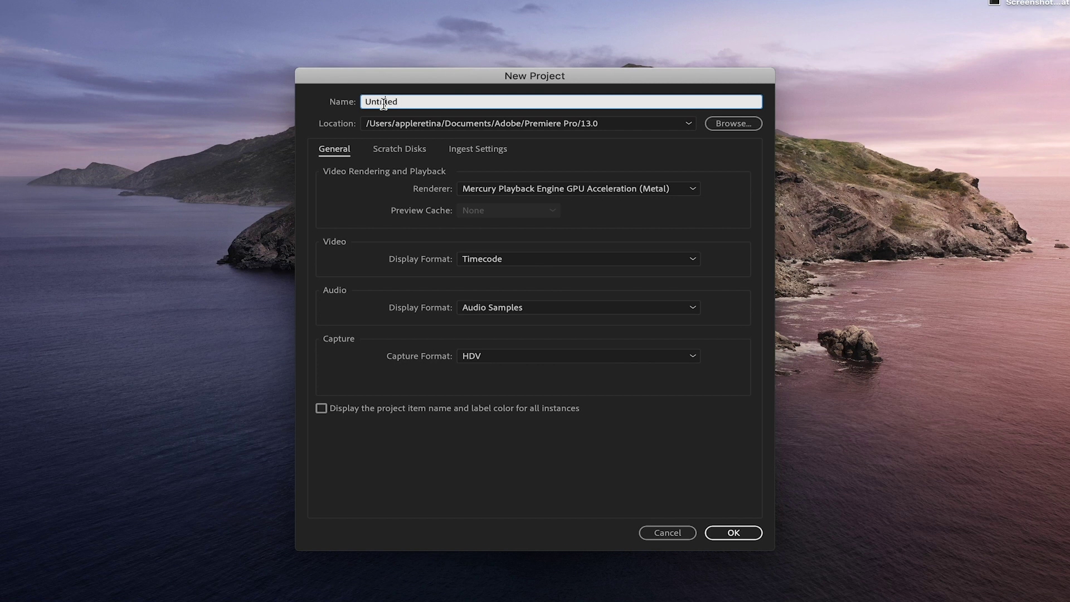
# Name the new project 'Background Changing' and confirm its creation
pyautogui.write('B')
pyautogui.write('ack')
pyautogui.write('g')
pyautogui.write('round')
pyautogui.write(' Ca')
pyautogui.write('hangin')
pyautogui.write('g')
pyautogui.click(733, 532)
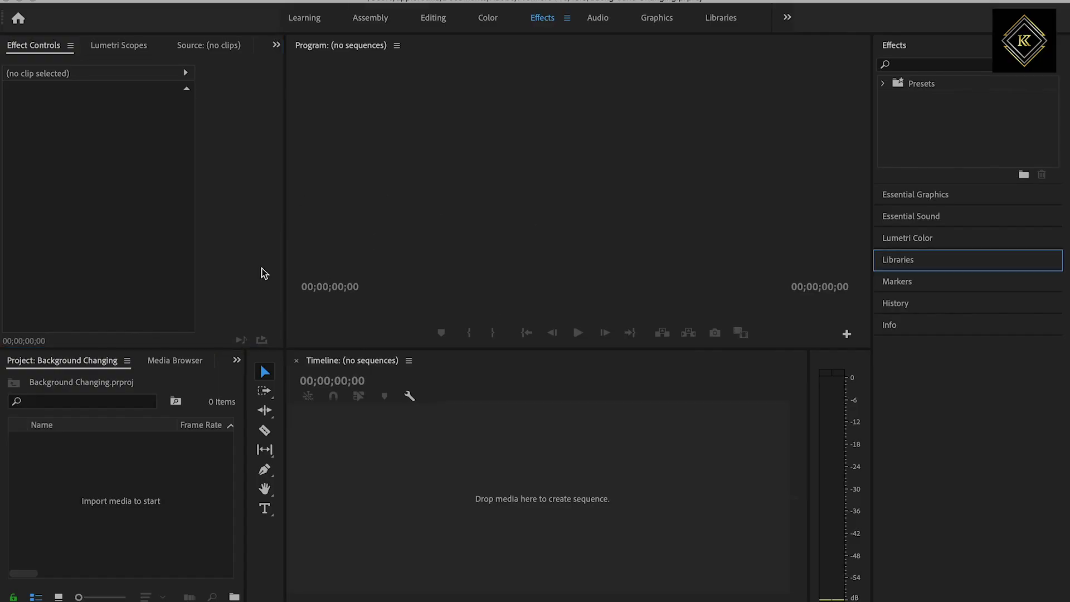
# Import both mp4 files from Downloads > Video Background changing into the project
pyautogui.rightClick(114, 517)
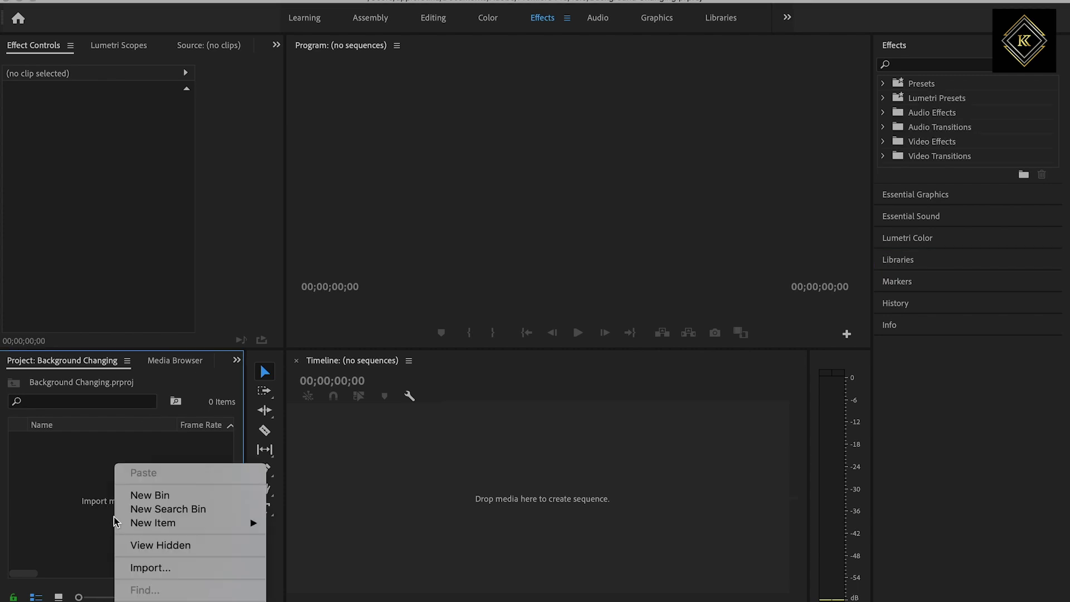
pyautogui.click(69, 507)
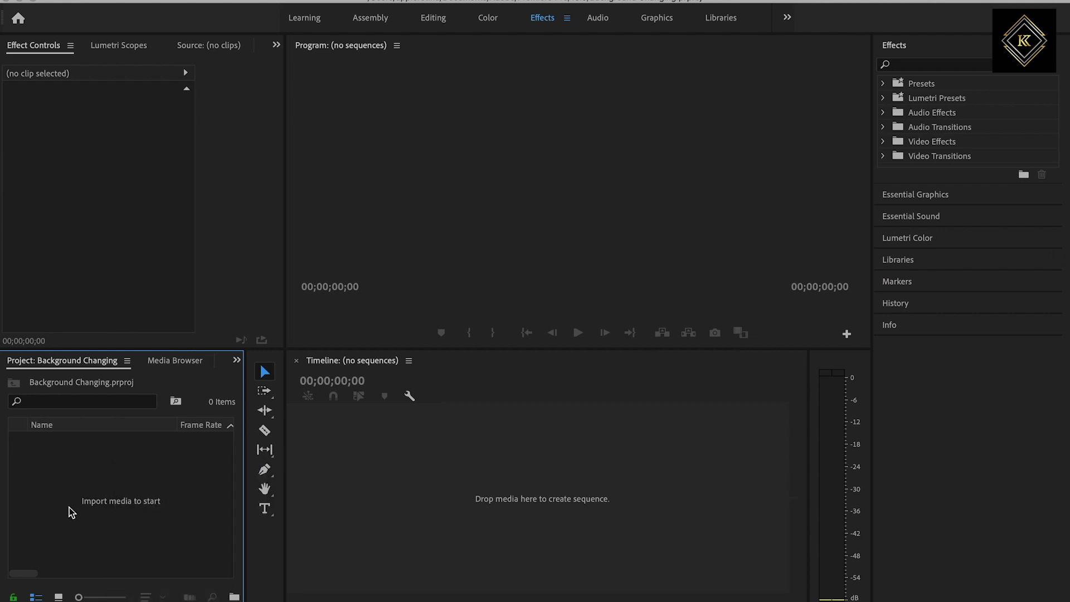
pyautogui.doubleClick(104, 504)
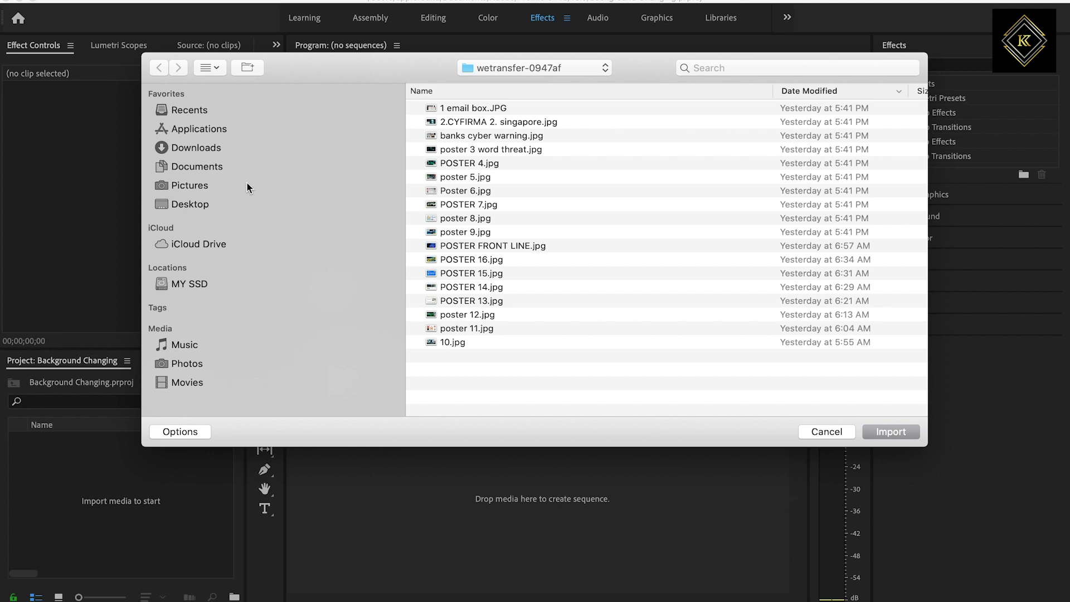
pyautogui.click(209, 149)
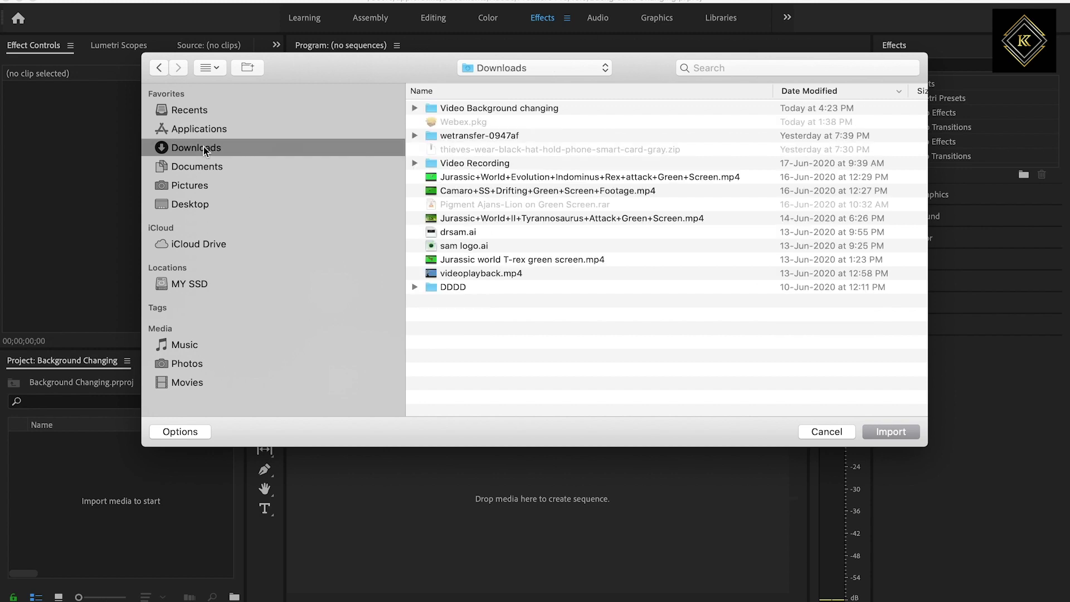
pyautogui.doubleClick(513, 107)
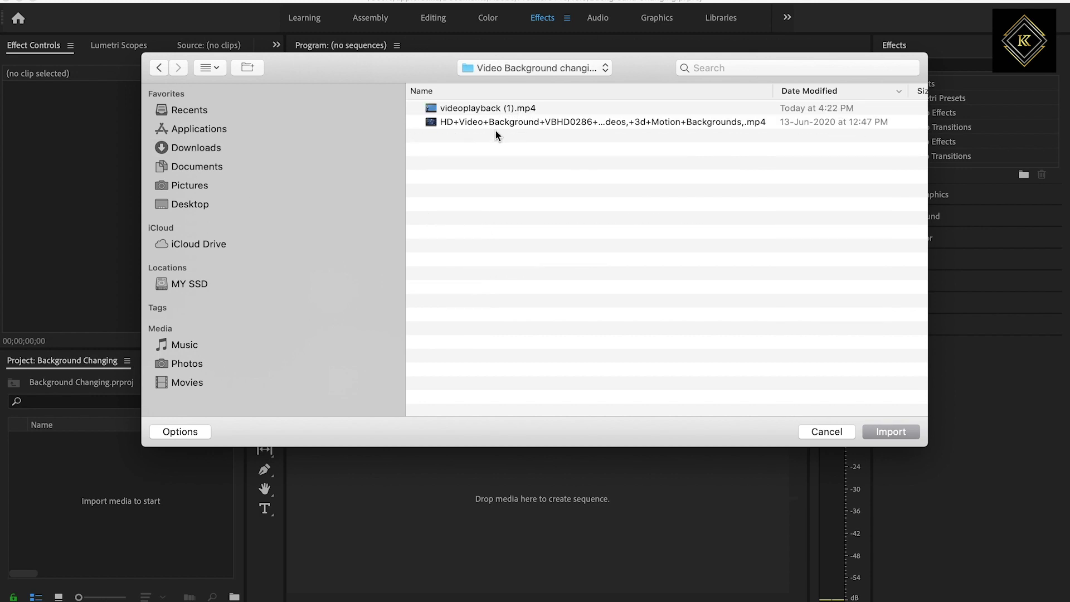
pyautogui.moveTo(496, 130); pyautogui.dragTo(490, 102)
pyautogui.click(890, 432)
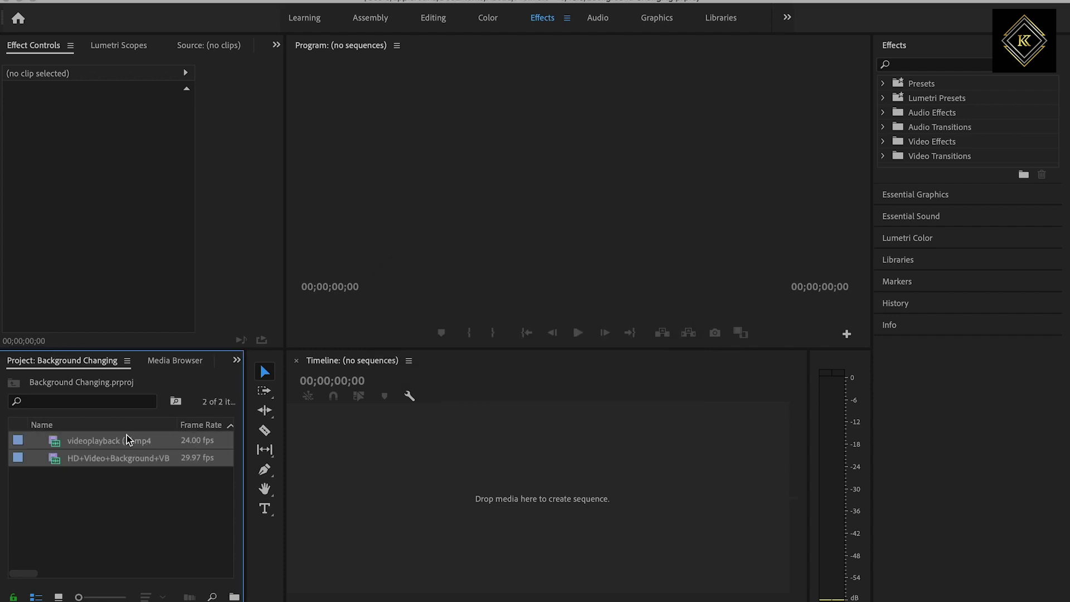
# Place videoplayback (1).mp4 and the bokeh clip in a new sequence, then play and scrub through it
pyautogui.moveTo(96, 443); pyautogui.dragTo(344, 474)
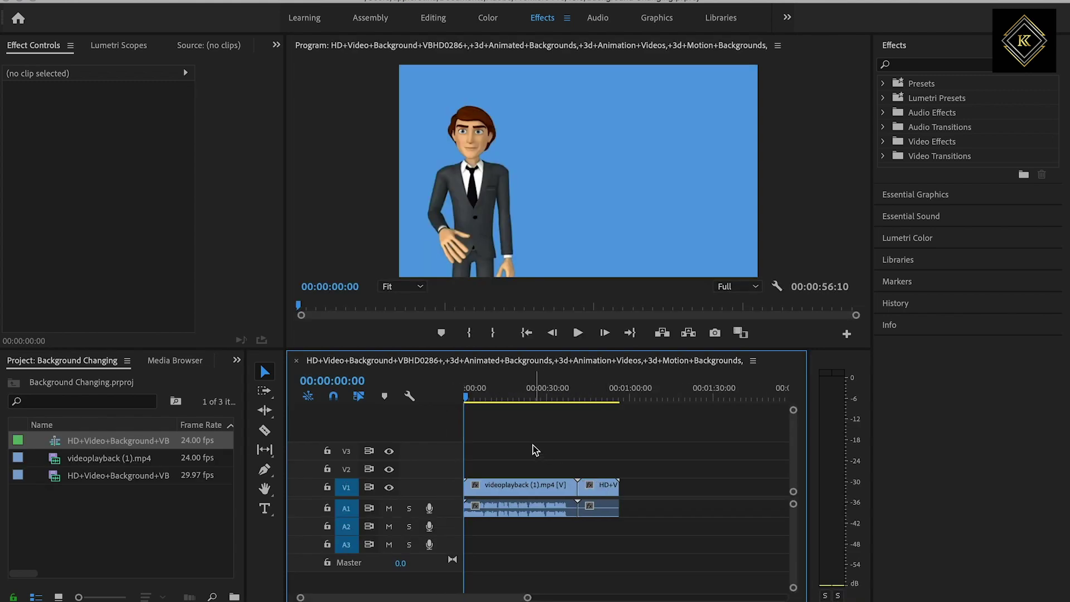
pyautogui.press('space')
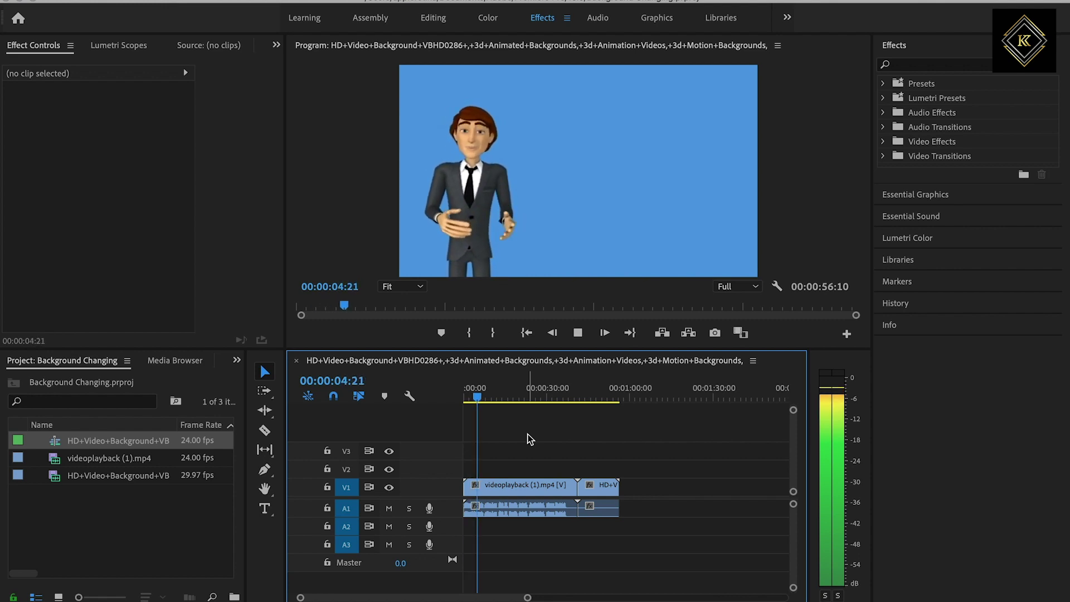
pyautogui.press('space')
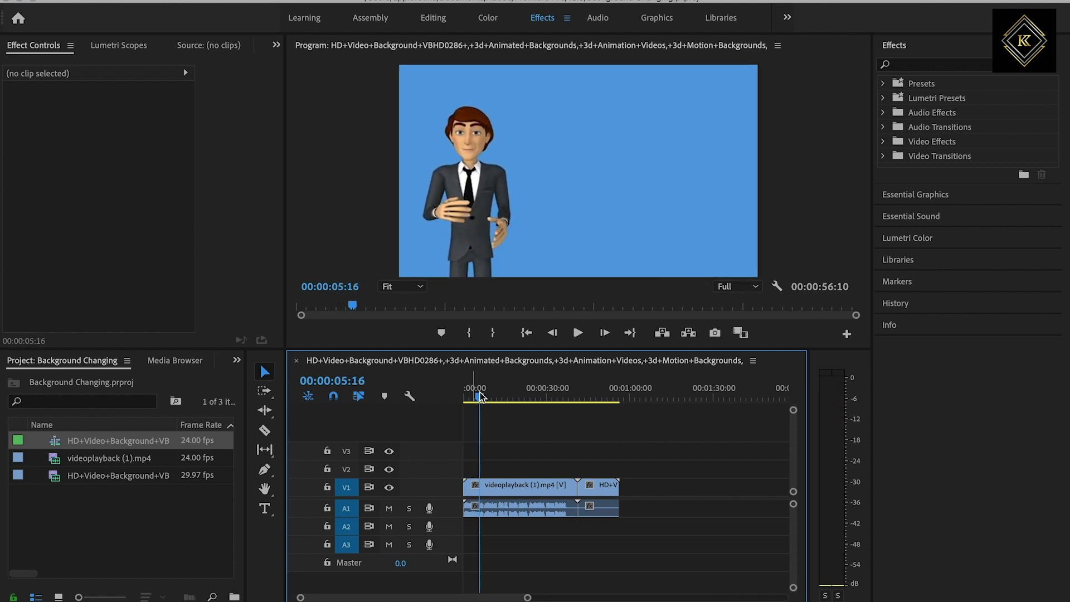
pyautogui.moveTo(478, 397); pyautogui.dragTo(493, 397)
pyautogui.moveTo(563, 410); pyautogui.dragTo(585, 420)
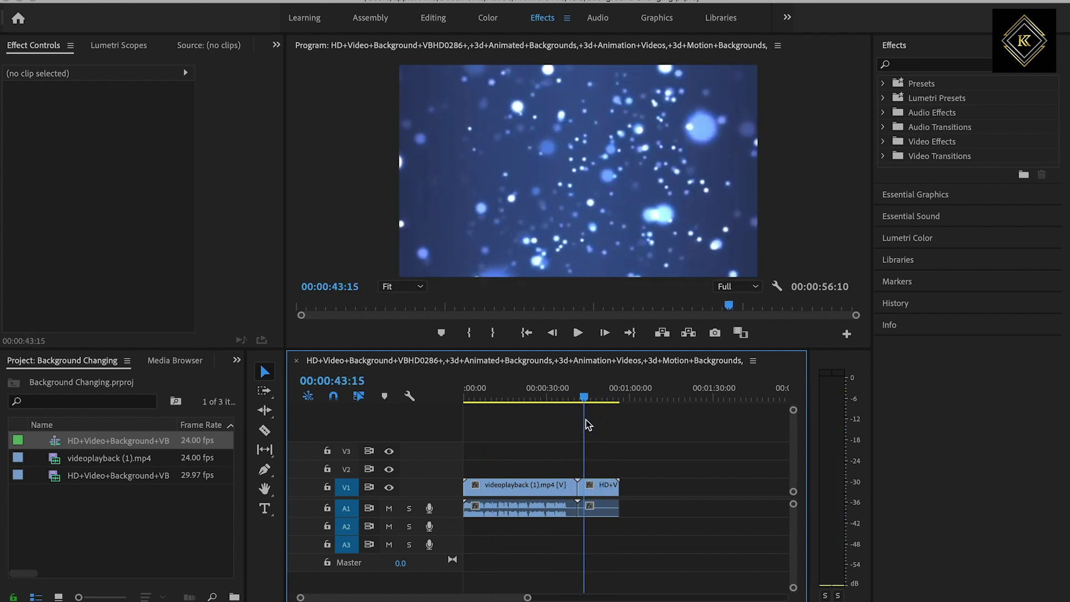
pyautogui.click(597, 489)
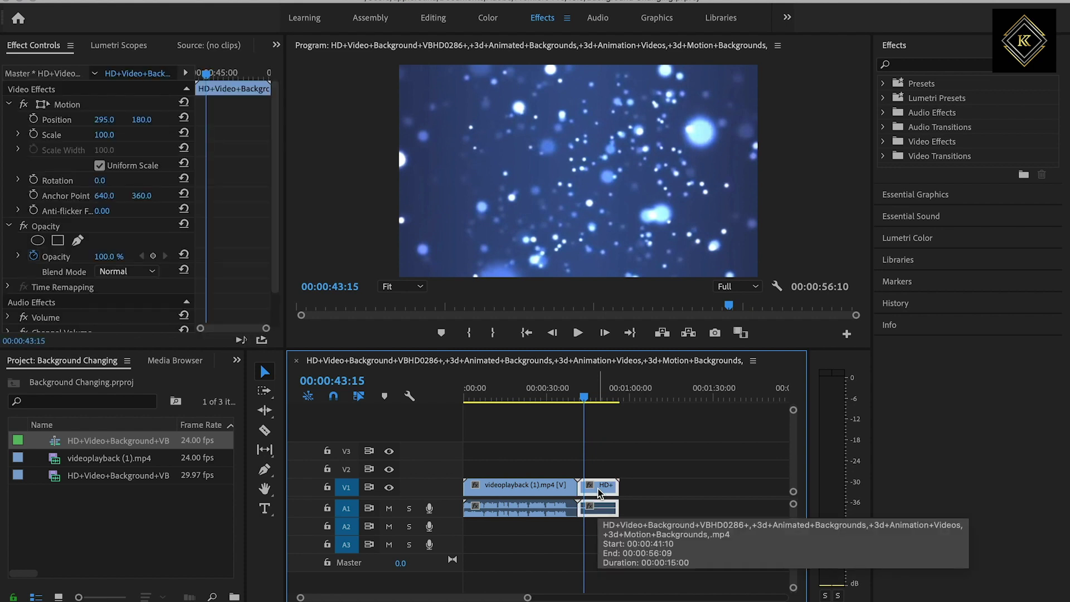
# Unlink the bokeh clip's audio from its video and delete the audio
pyautogui.click(532, 488)
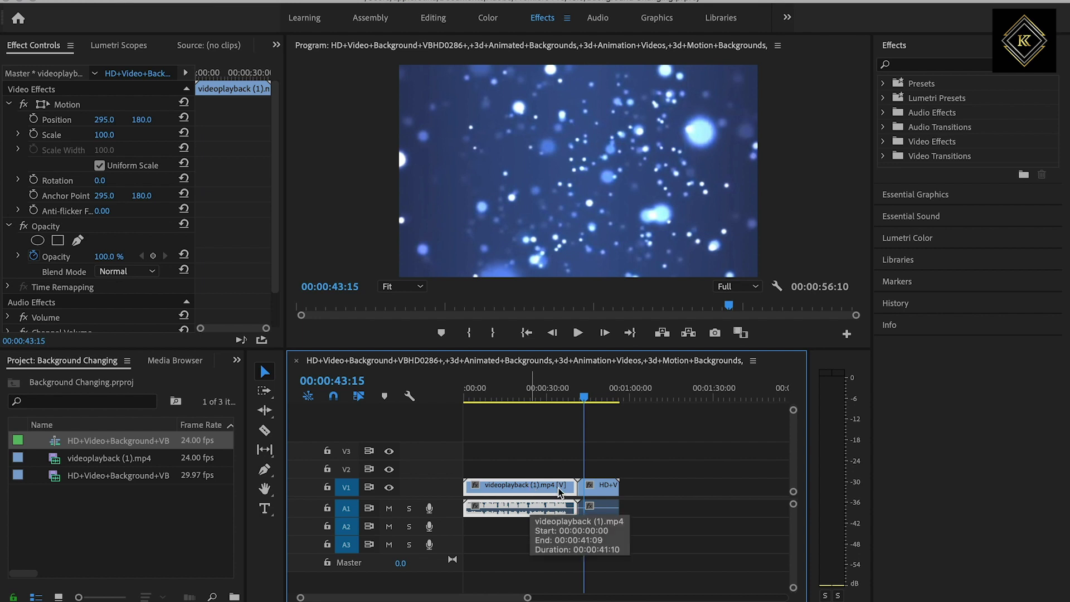
pyautogui.click(596, 491)
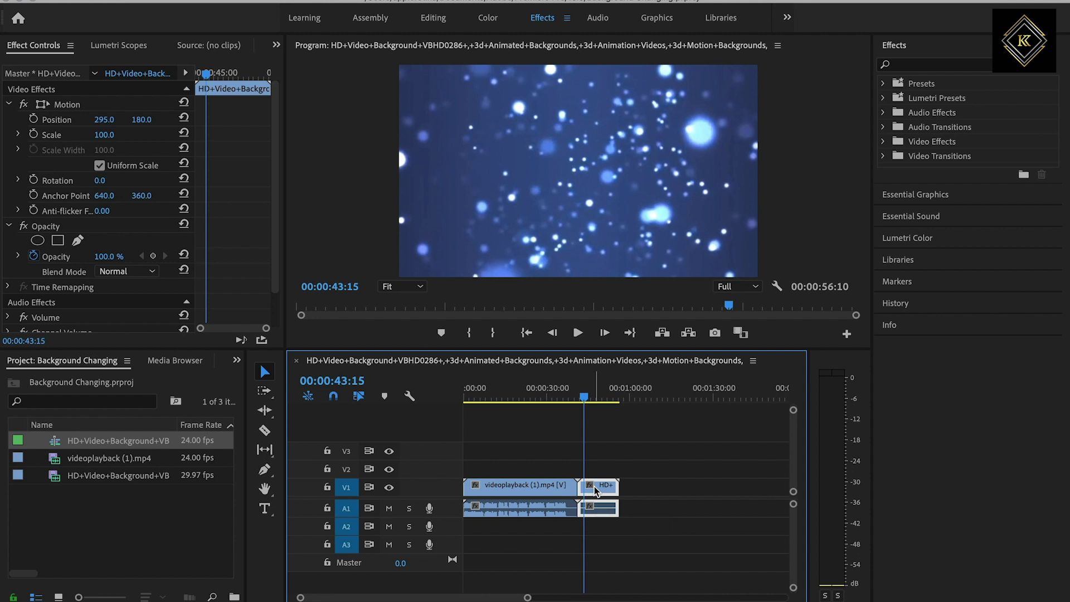
pyautogui.rightClick(597, 488)
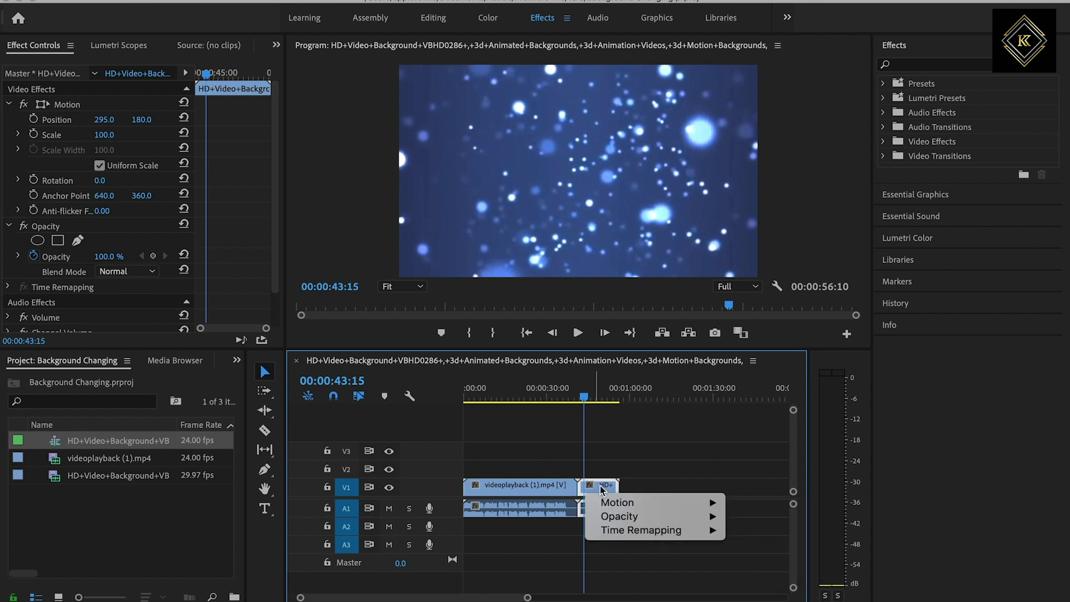
pyautogui.rightClick(601, 489)
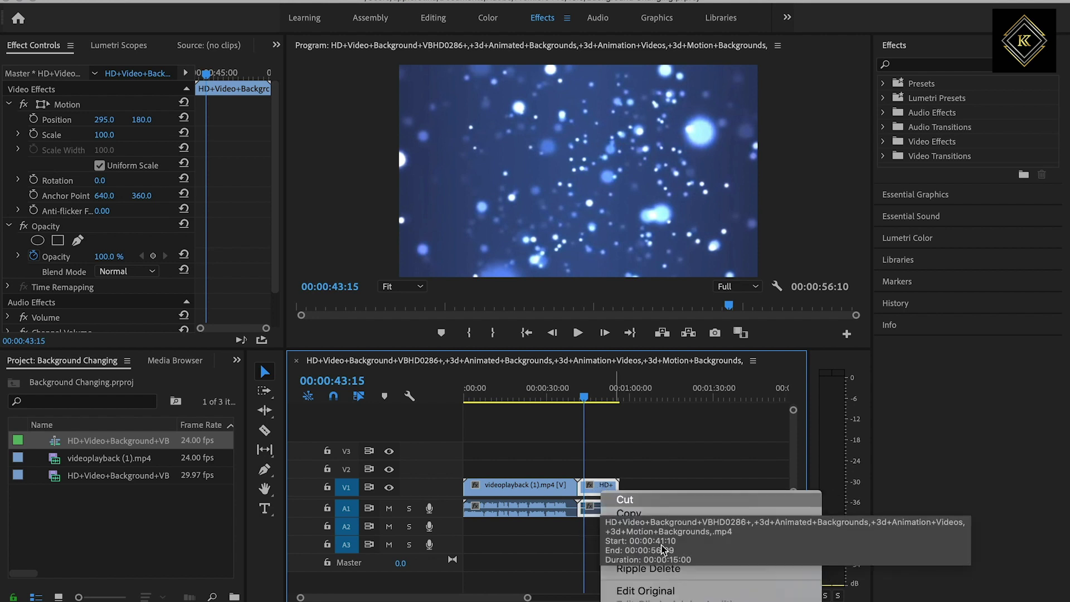
pyautogui.scroll(-8, 677, 574)
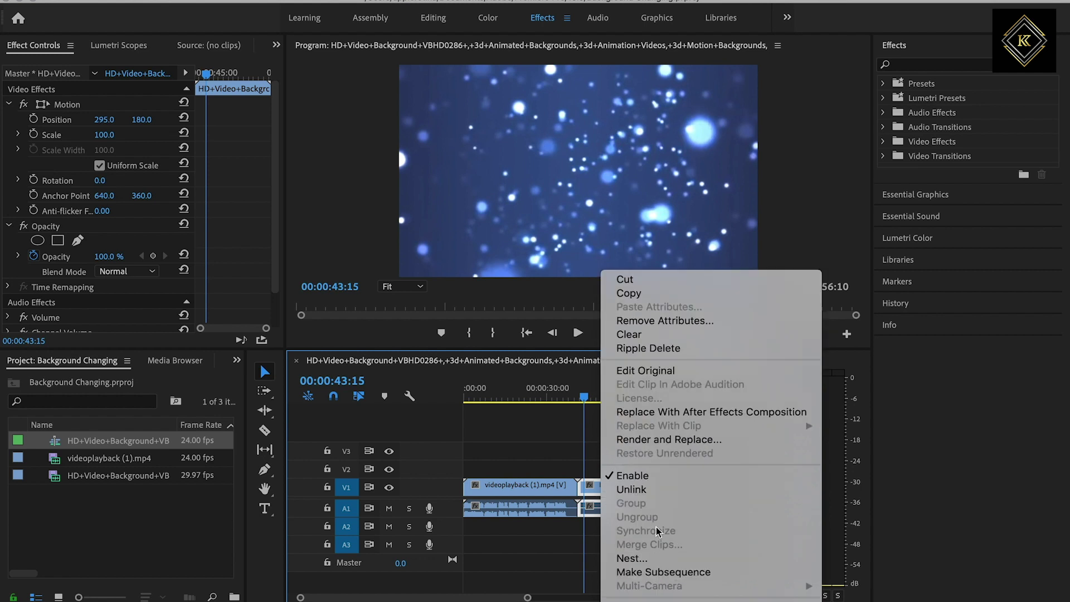
pyautogui.click(643, 496)
pyautogui.click(611, 511)
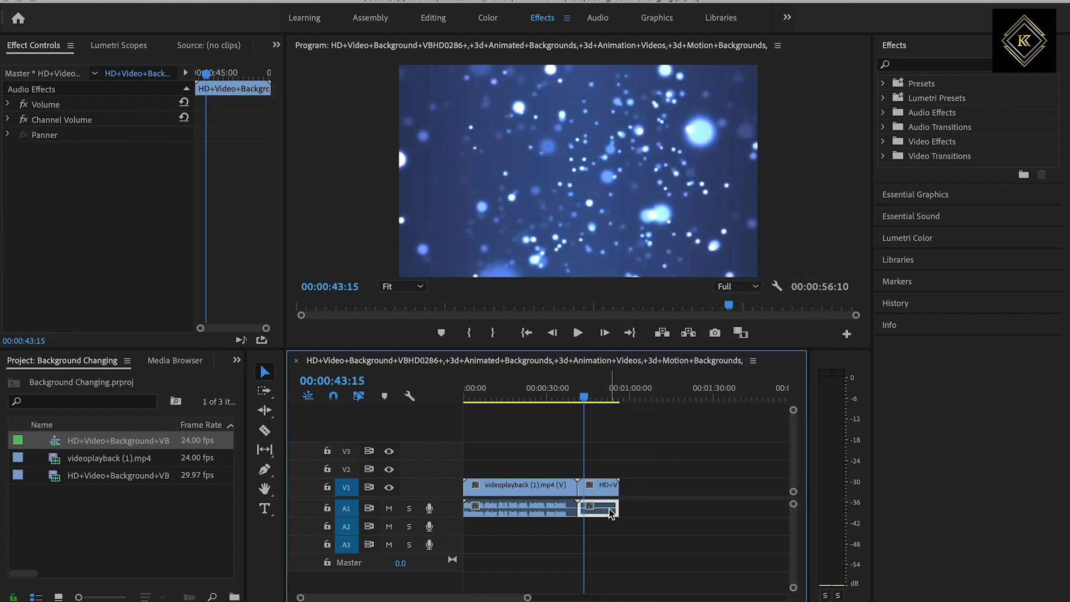
pyautogui.press('Delete')
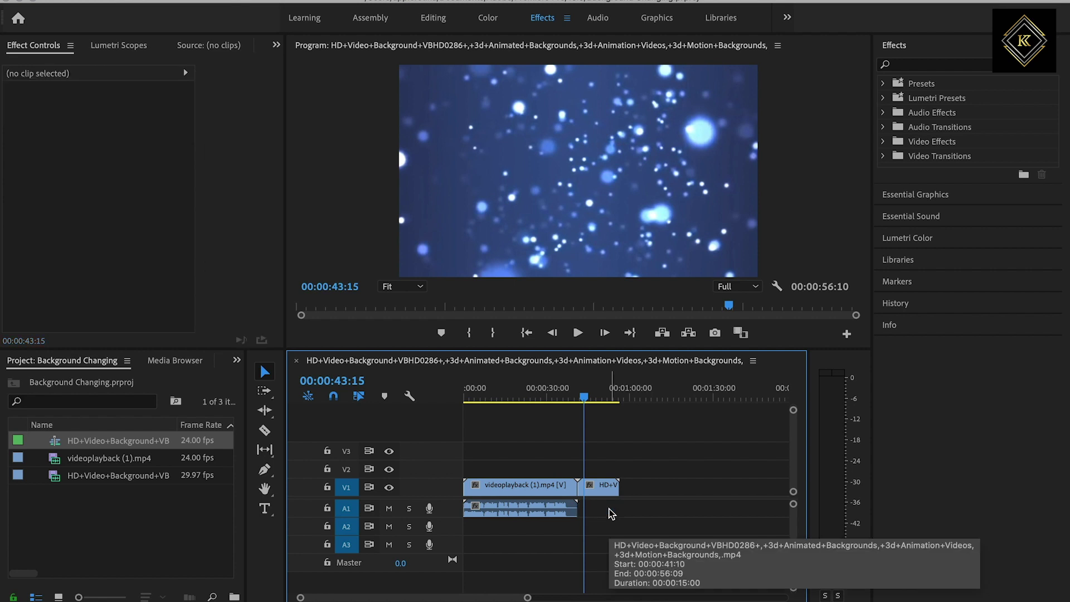
# Move the bokeh video clip onto V2 starting at 00:00:00:00
pyautogui.click(607, 489)
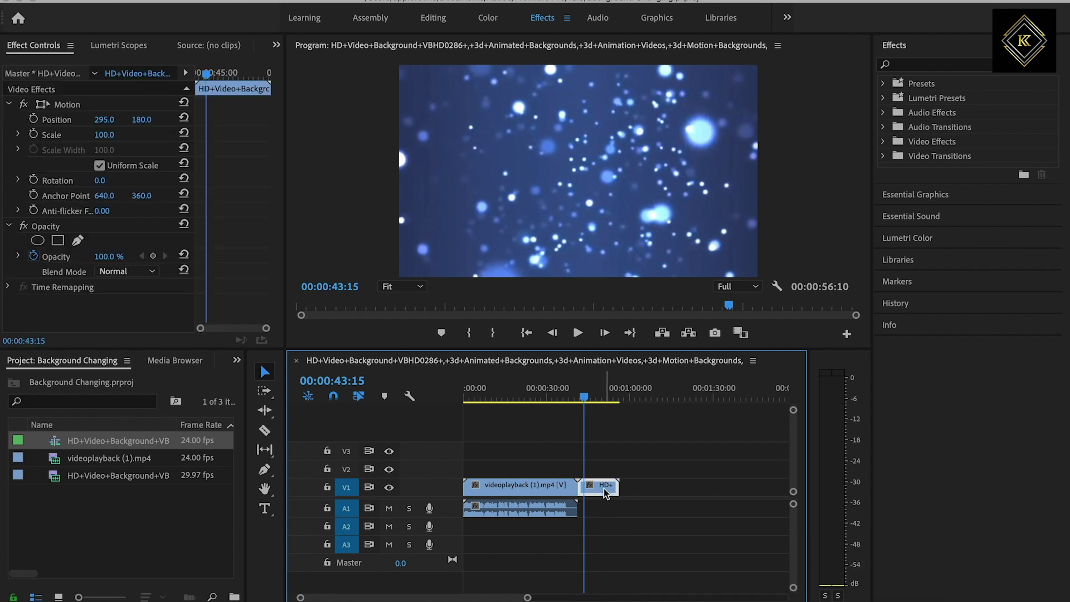
pyautogui.moveTo(606, 479); pyautogui.dragTo(478, 469)
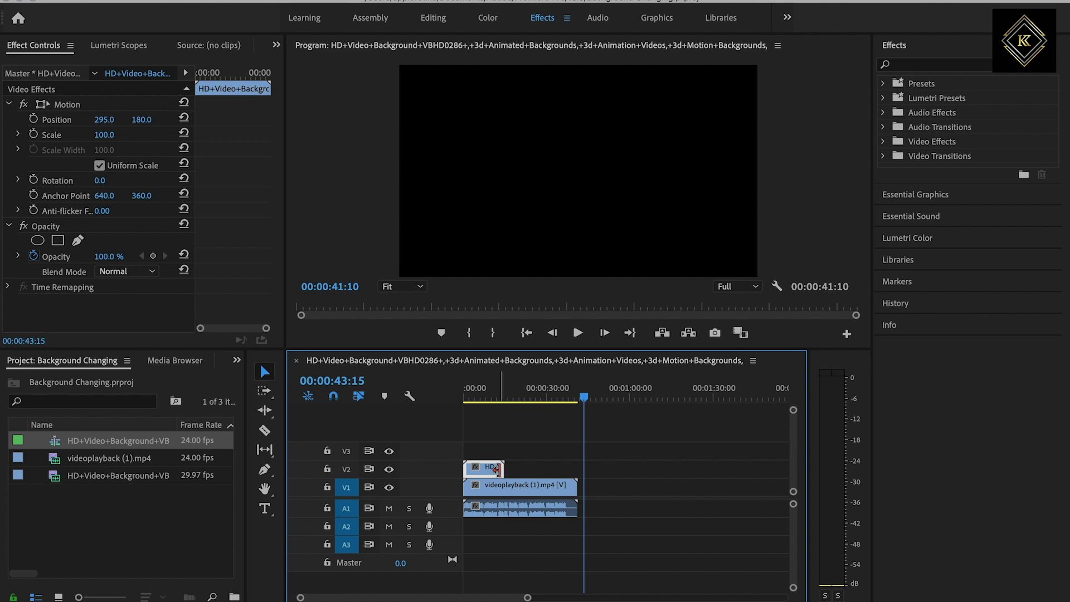
pyautogui.moveTo(500, 468)
pyautogui.mouseDown()
pyautogui.moveTo(574, 469)
pyautogui.moveTo(499, 467)
pyautogui.mouseUp()
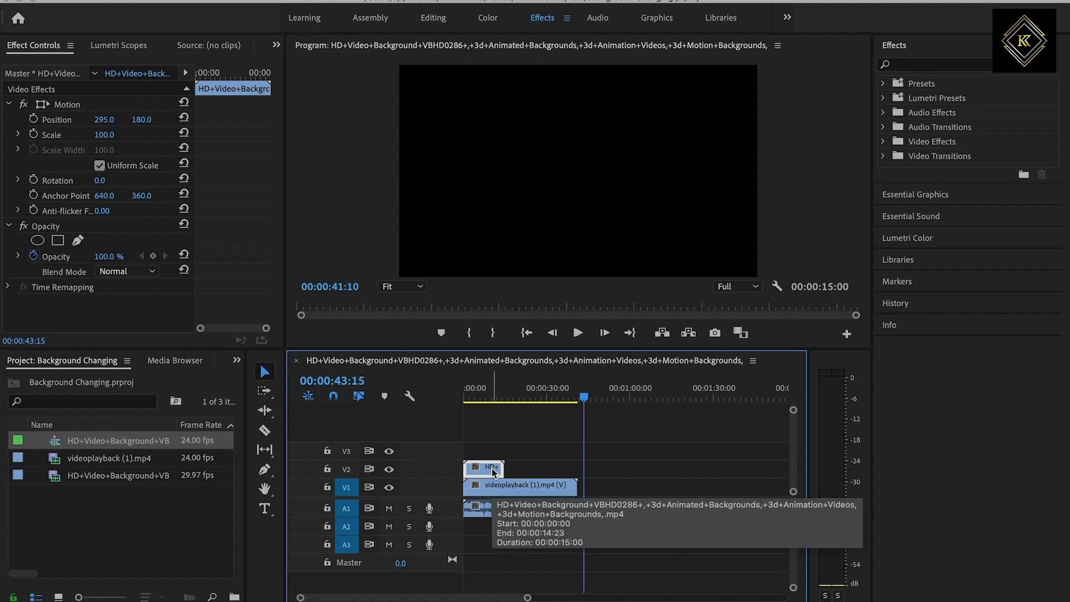
# Try Speed/Duration values of 5%, 20% and 30% on the V2 bokeh clip
pyautogui.rightClick(492, 473)
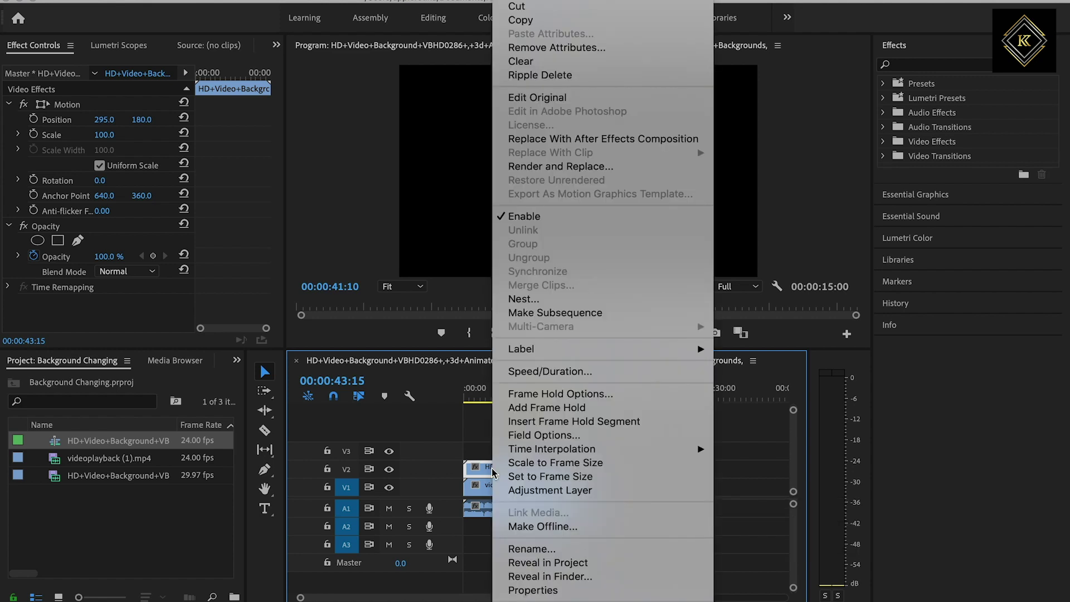
pyautogui.click(566, 373)
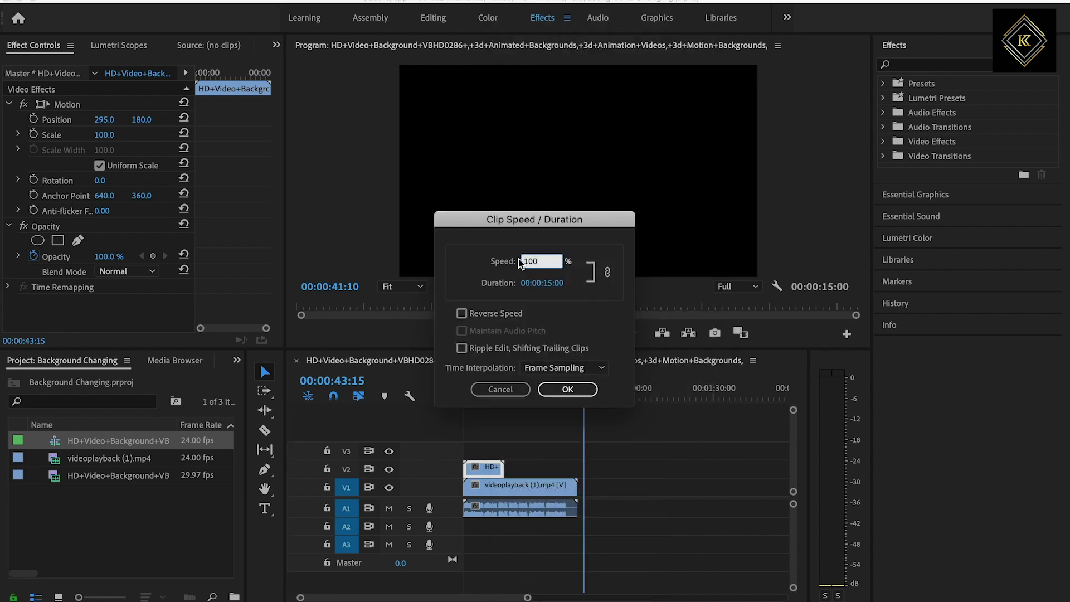
pyautogui.write('50')
pyautogui.click(566, 389)
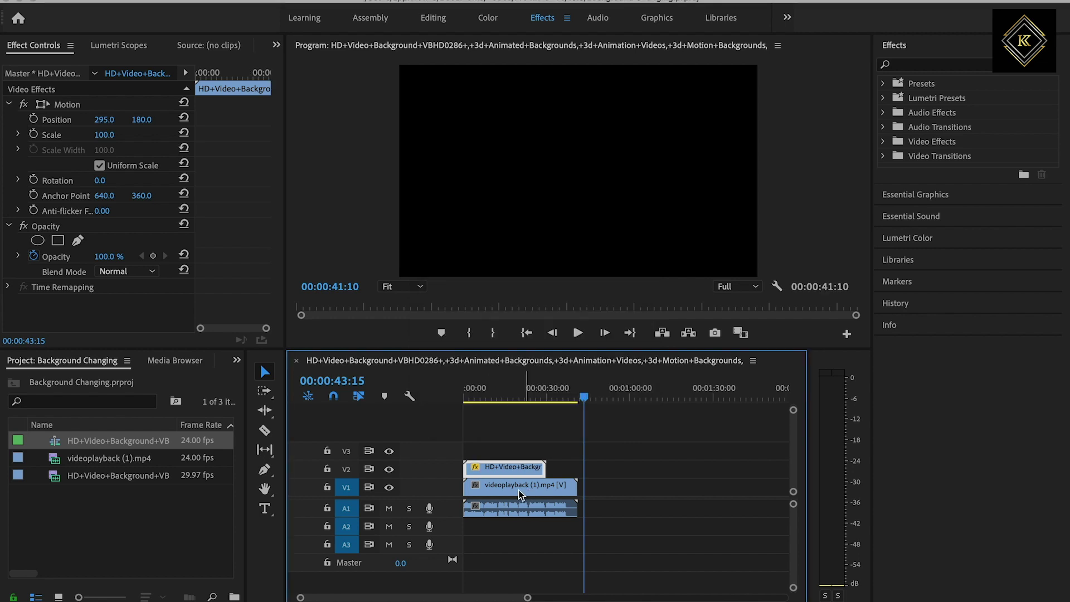
pyautogui.rightClick(523, 471)
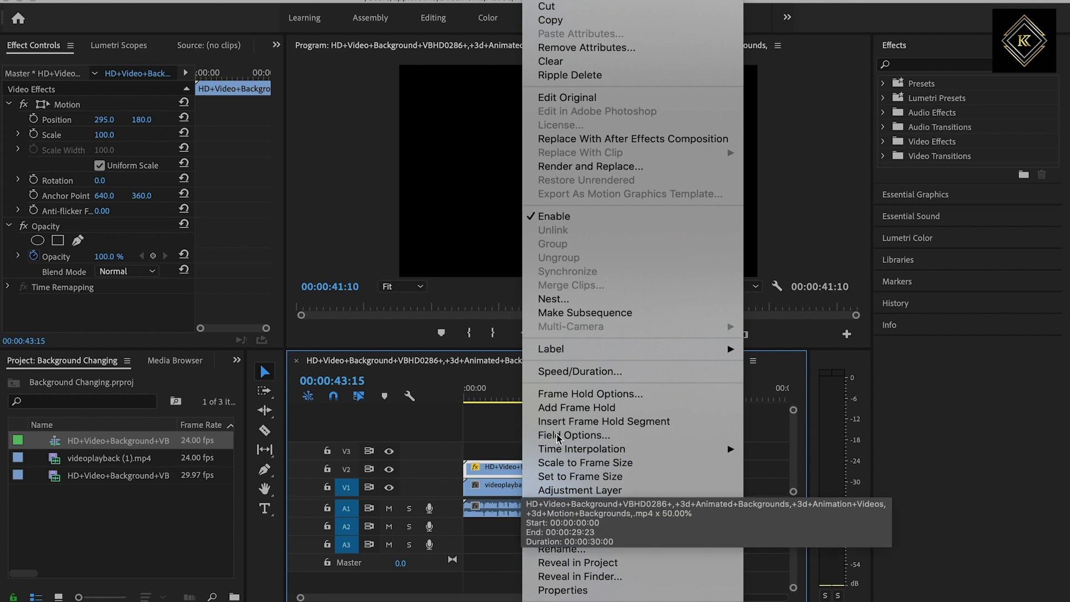
pyautogui.click(583, 372)
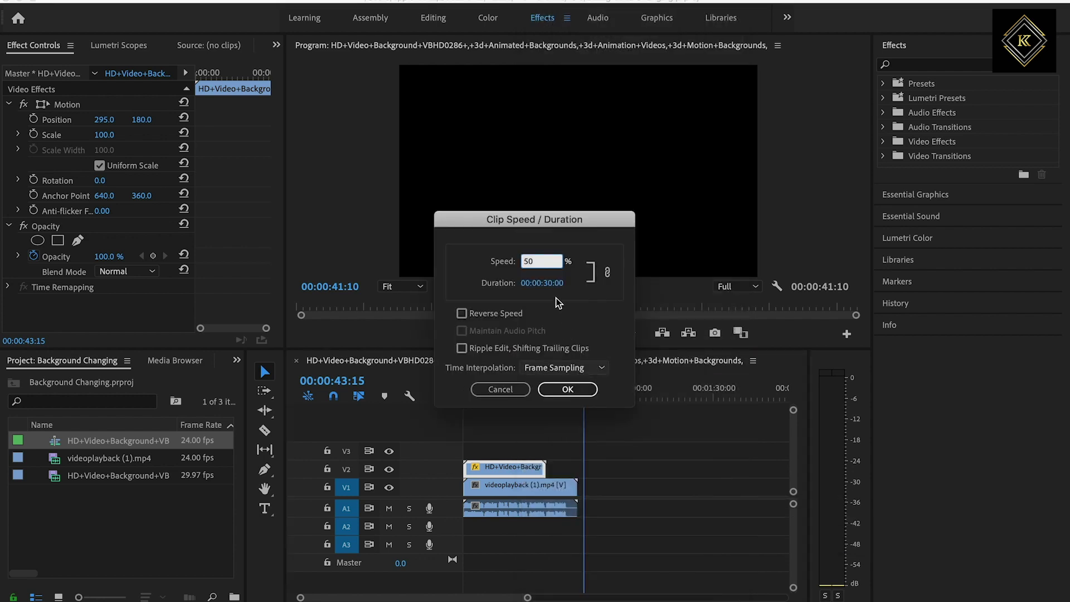
pyautogui.write('20')
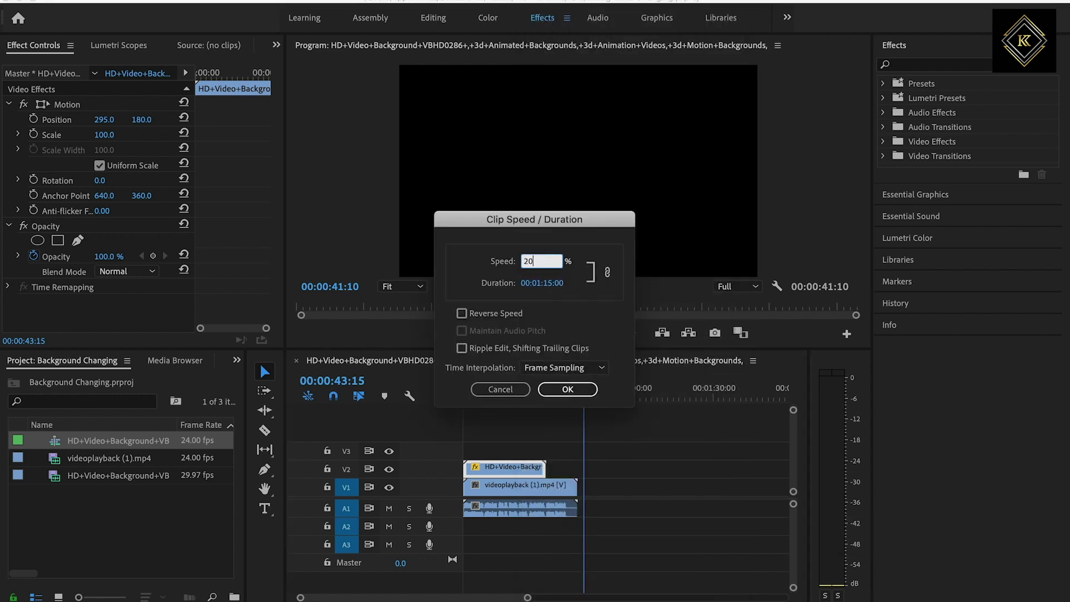
pyautogui.click(568, 389)
pyautogui.rightClick(559, 476)
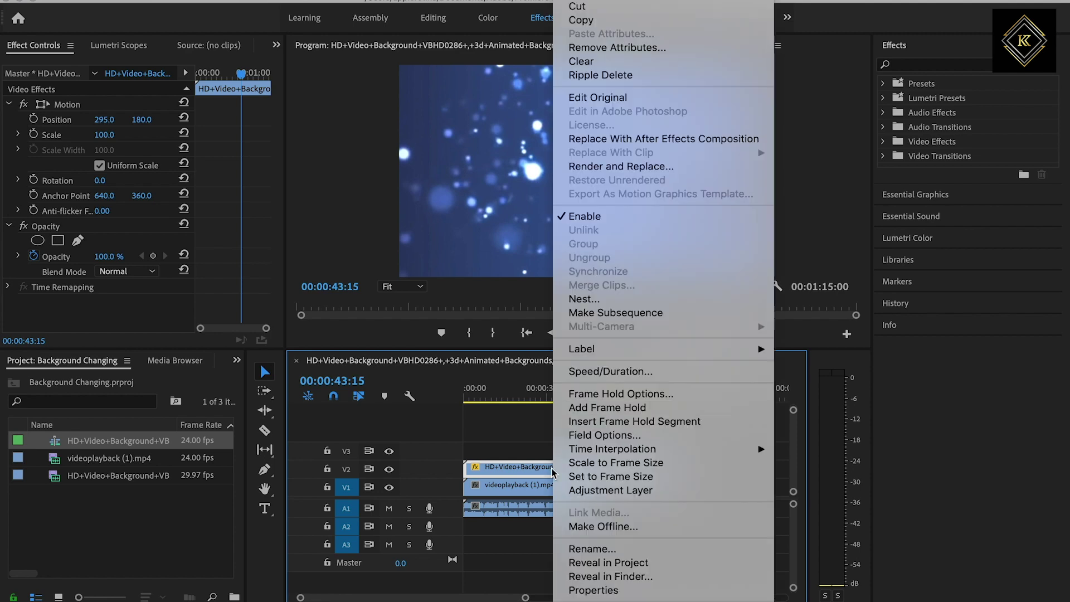
pyautogui.click(610, 370)
pyautogui.write('360')
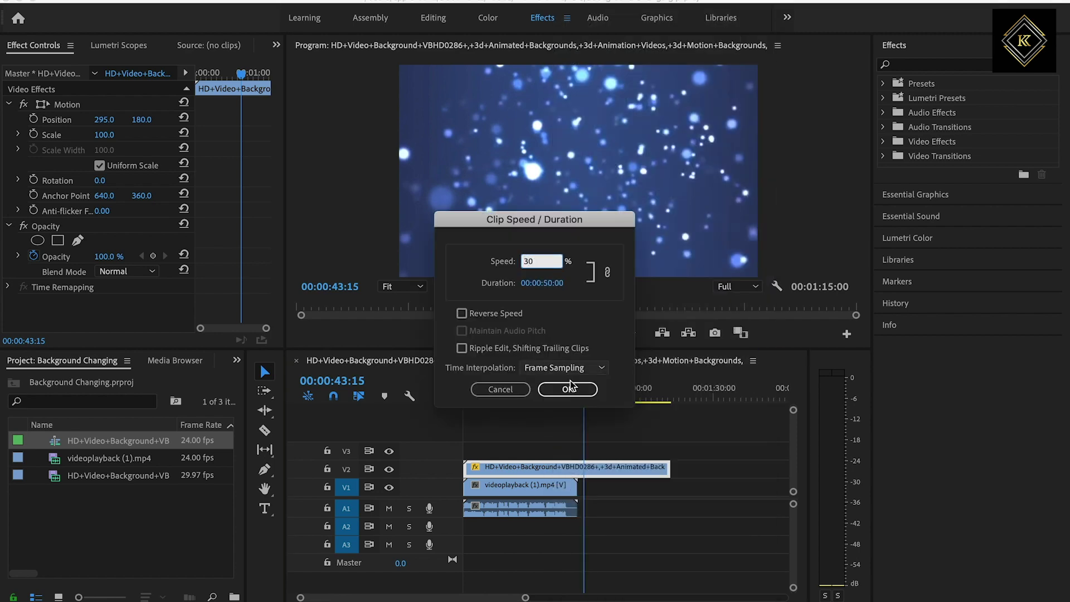
pyautogui.click(567, 389)
# Try 40% and 38%, then settle the bokeh clip at 35% speed (duration 00:00:42:20)
pyautogui.rightClick(570, 474)
pyautogui.click(620, 371)
pyautogui.write('40')
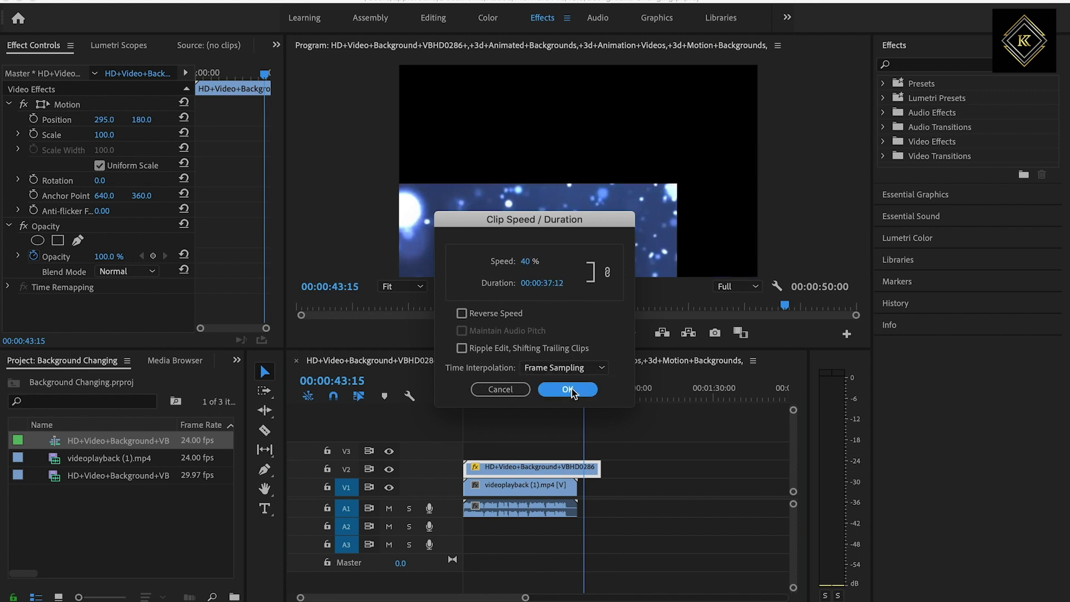
pyautogui.click(567, 389)
pyautogui.rightClick(554, 468)
pyautogui.click(620, 375)
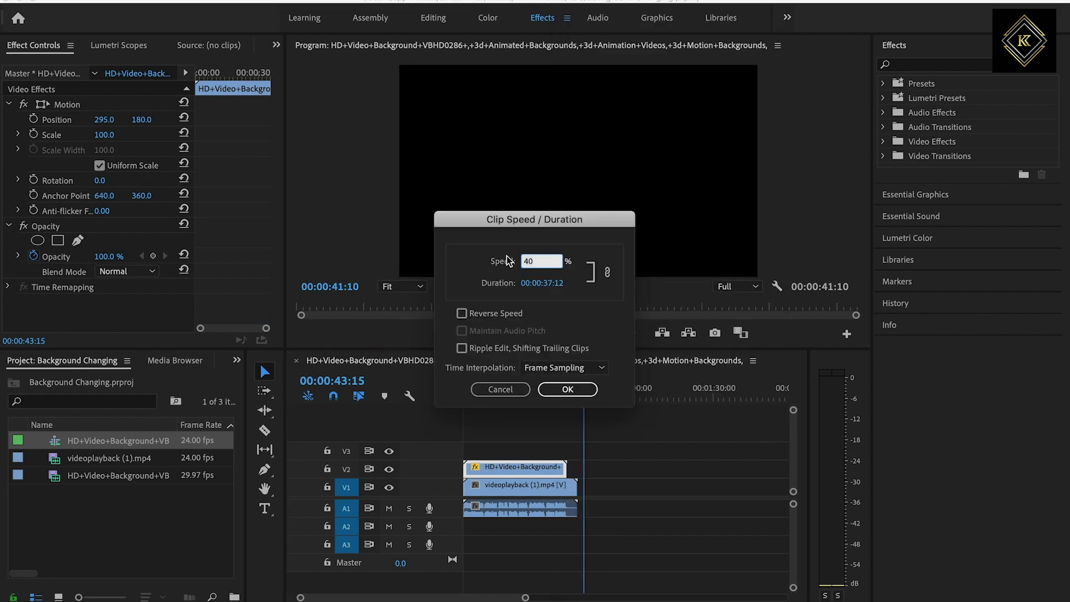
pyautogui.write('38')
pyautogui.click(567, 389)
pyautogui.rightClick(526, 471)
pyautogui.click(557, 370)
pyautogui.click(575, 384)
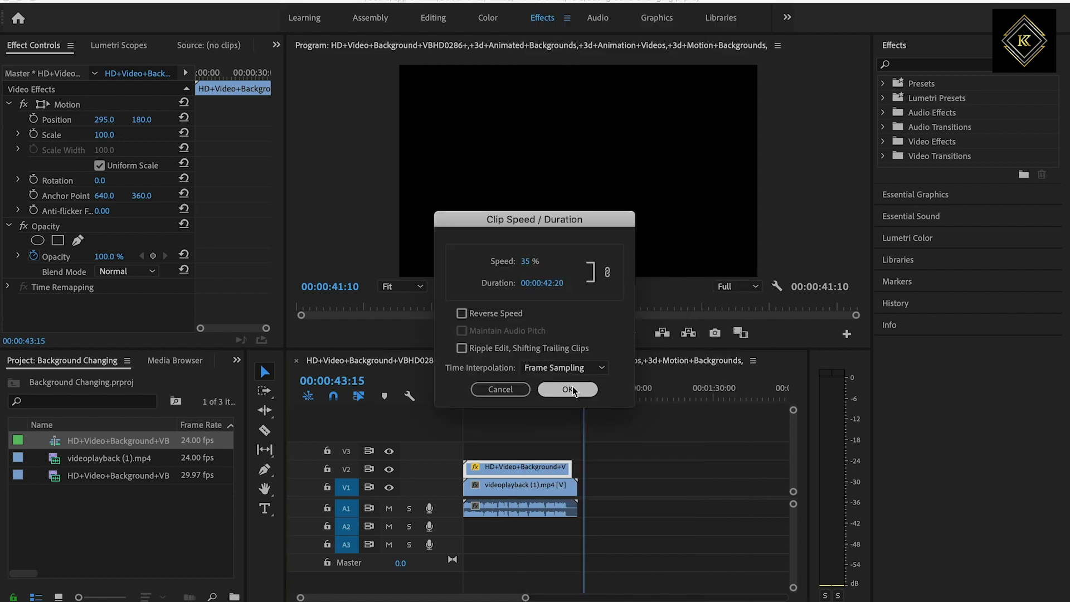
pyautogui.click(524, 484)
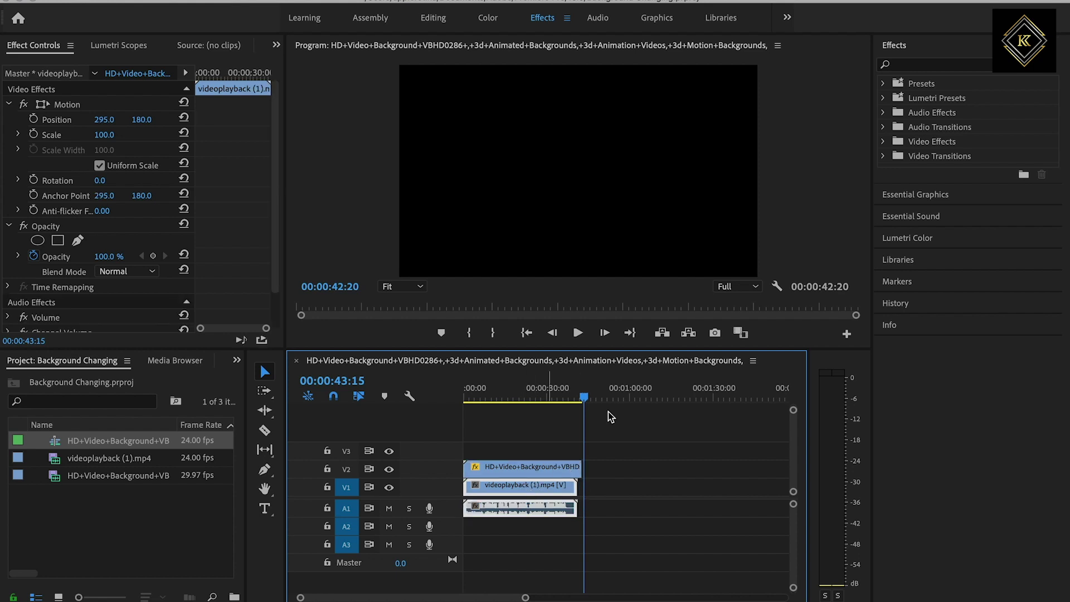
pyautogui.moveTo(583, 397); pyautogui.dragTo(519, 399)
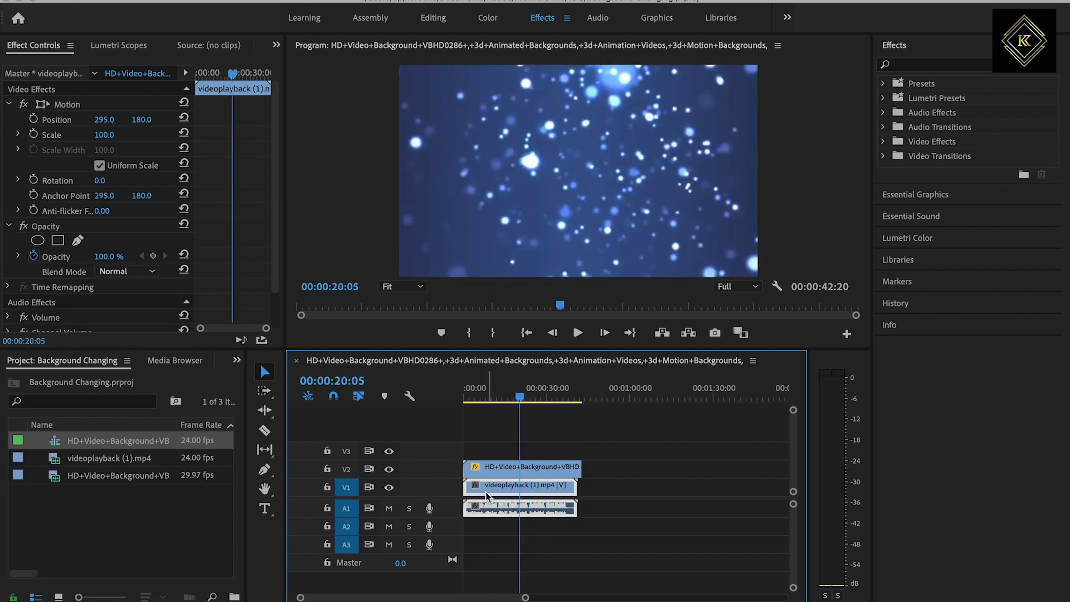
# Search the Effects panel for 'ultr' and apply Ultra Key to the businessman clip on V1
pyautogui.doubleClick(485, 489)
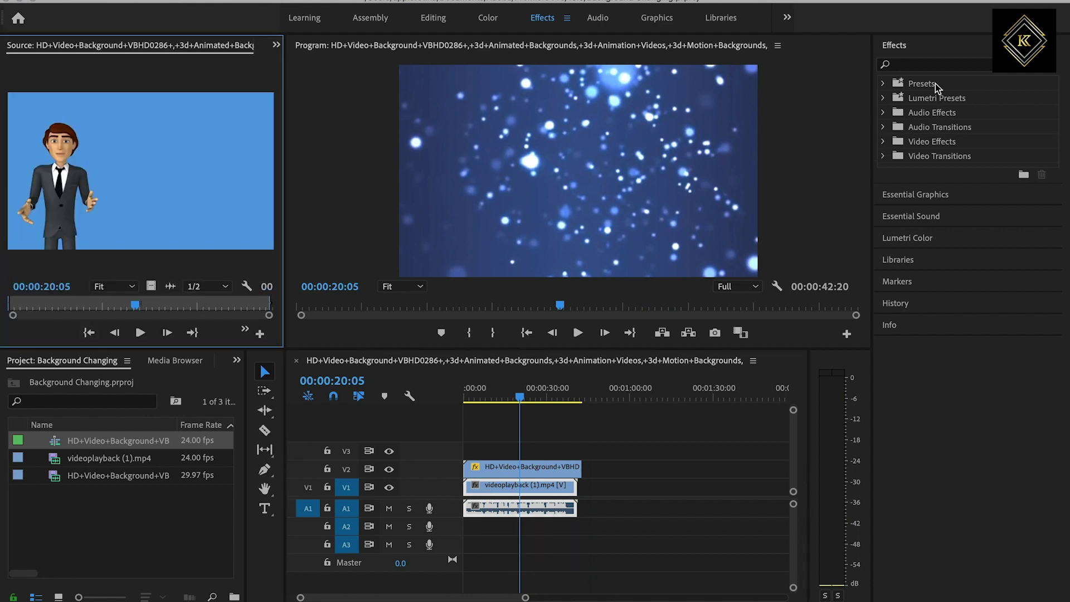
pyautogui.click(910, 65)
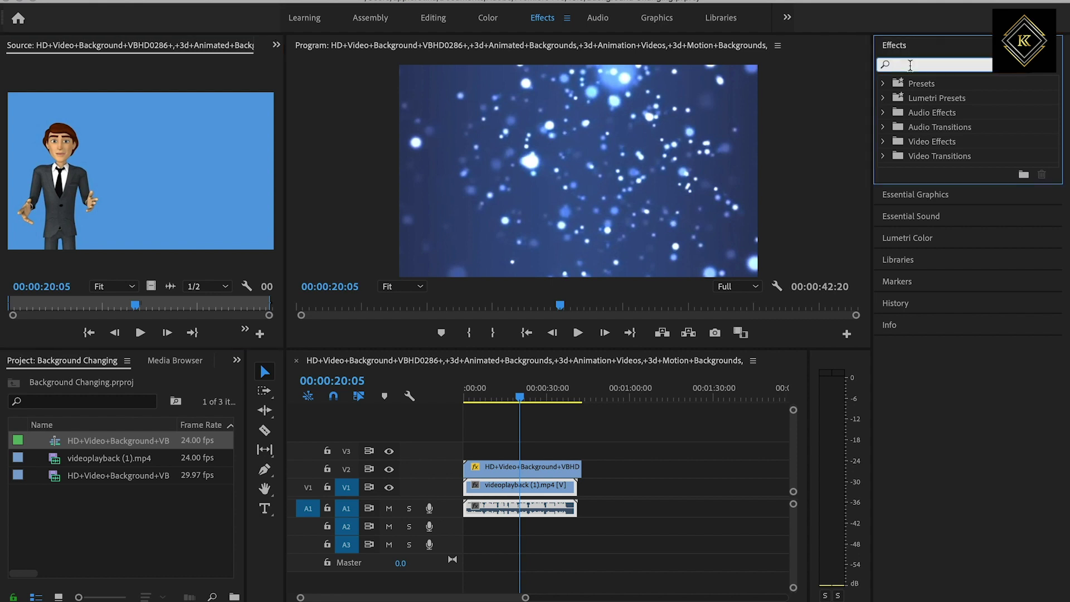
pyautogui.write('ult')
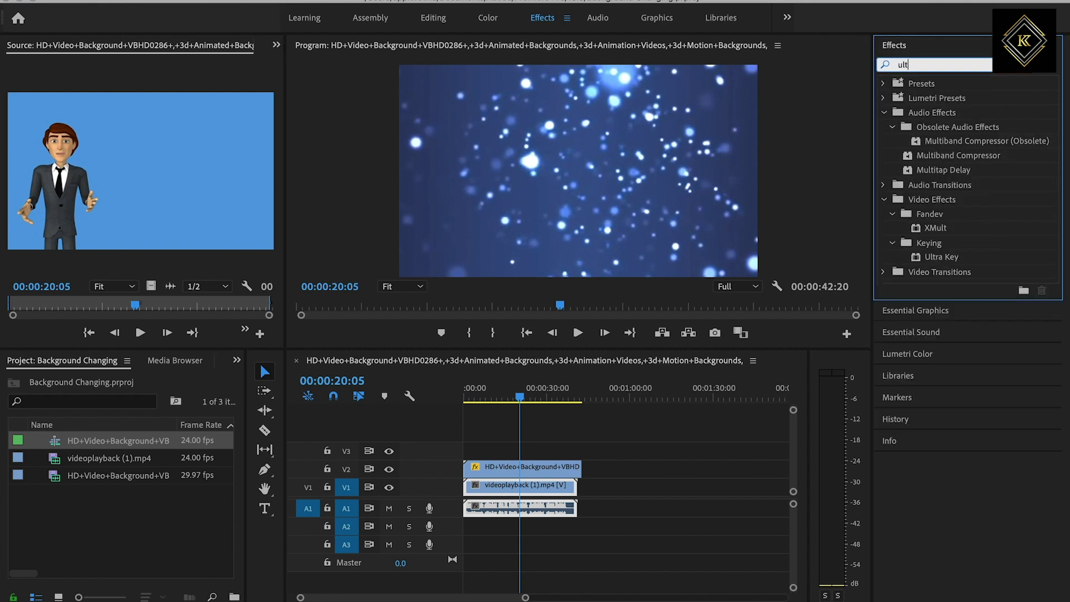
pyautogui.write('r')
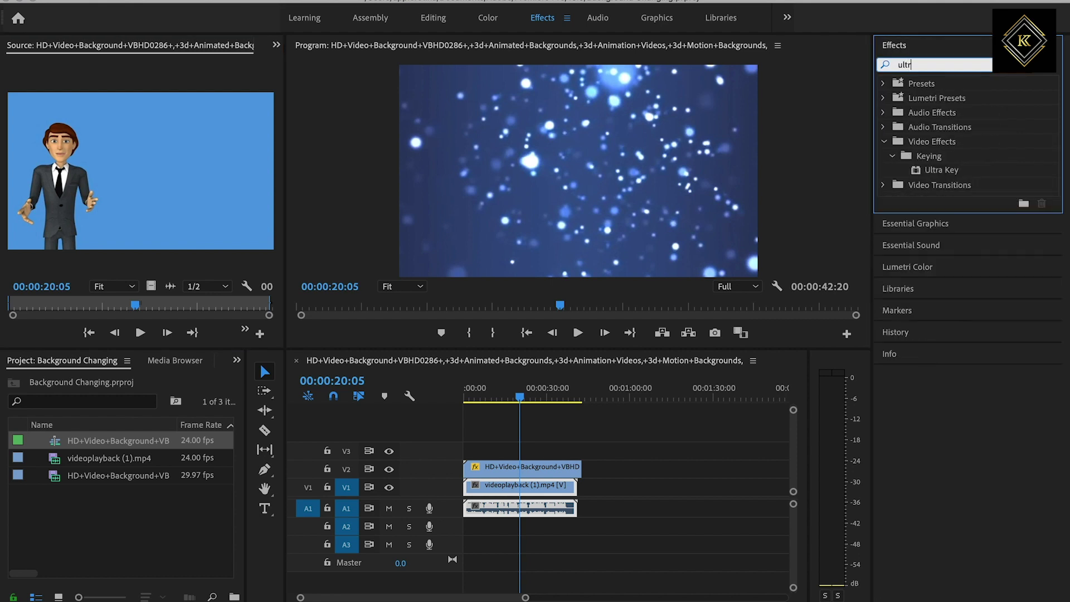
pyautogui.click(935, 173)
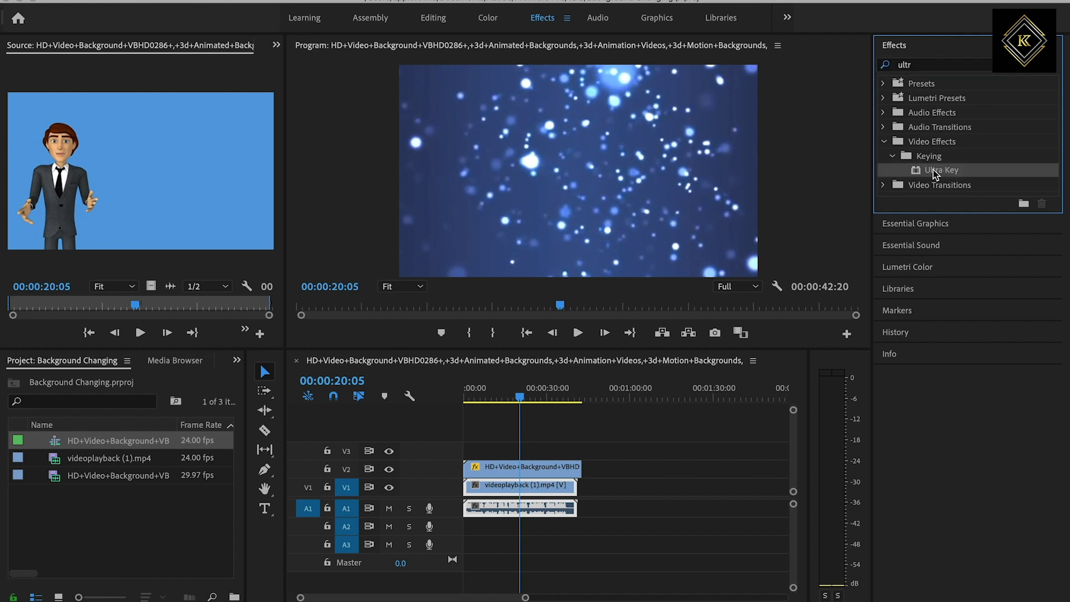
pyautogui.moveTo(933, 169); pyautogui.dragTo(537, 489)
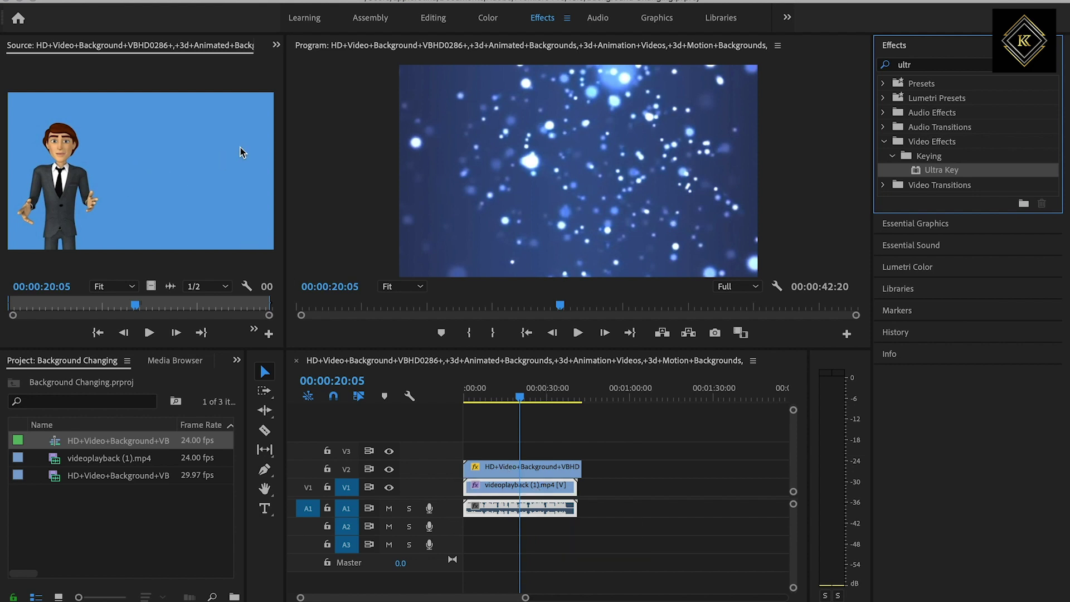
# Widen the source panel and show Effect Controls from the hidden panels list
pyautogui.moveTo(284, 67); pyautogui.dragTo(456, 74)
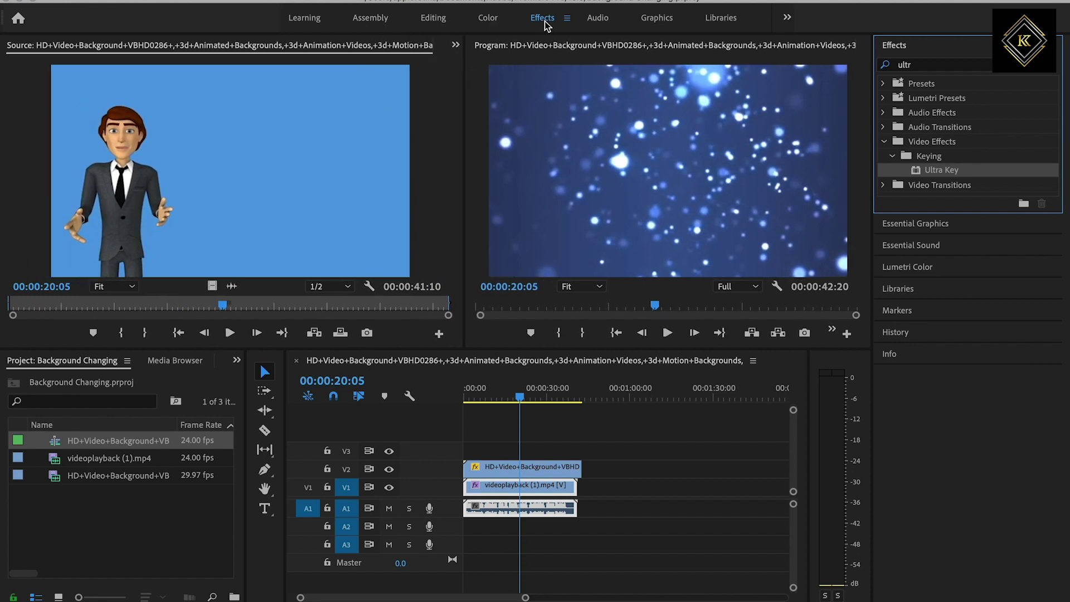
pyautogui.click(456, 46)
pyautogui.click(480, 66)
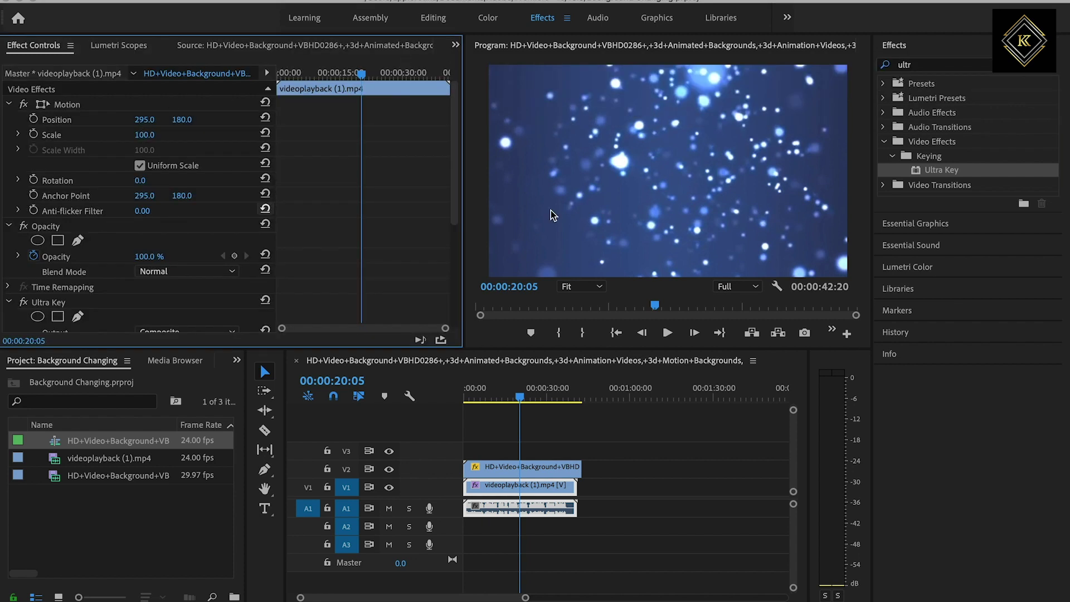
pyautogui.click(500, 490)
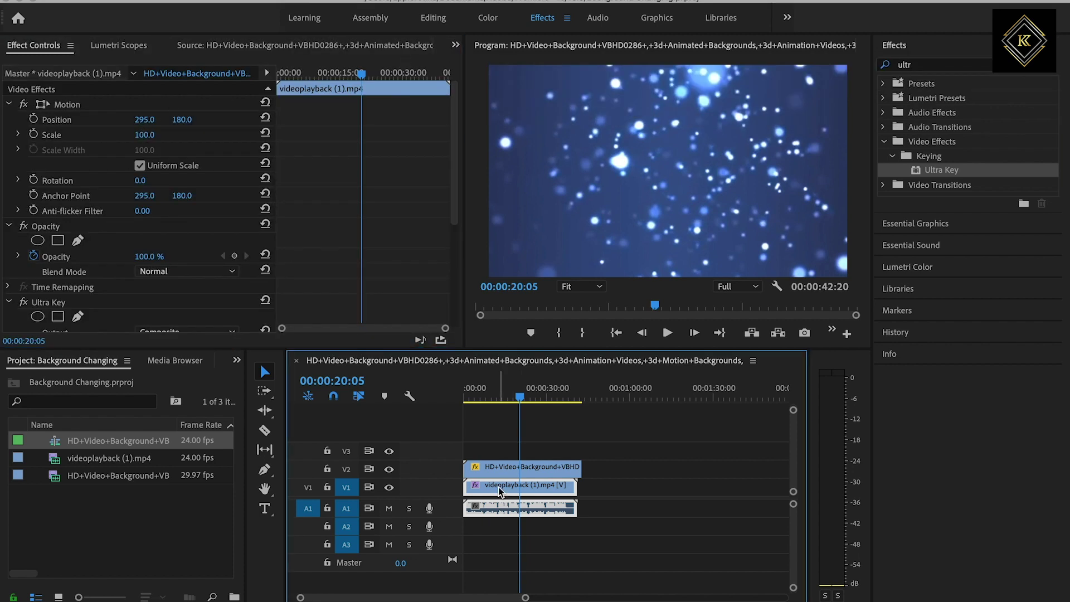
pyautogui.click(539, 469)
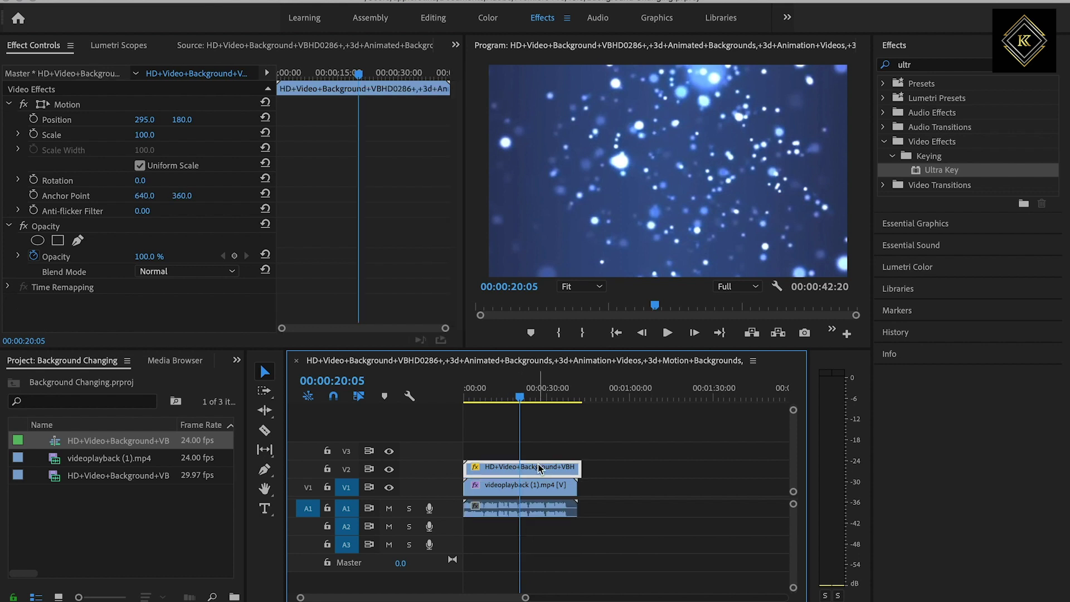
# Move the V2 clip to about 57 s and eyedrop the businessman's backdrop as Ultra Key colour
pyautogui.moveTo(600, 468); pyautogui.dragTo(698, 469)
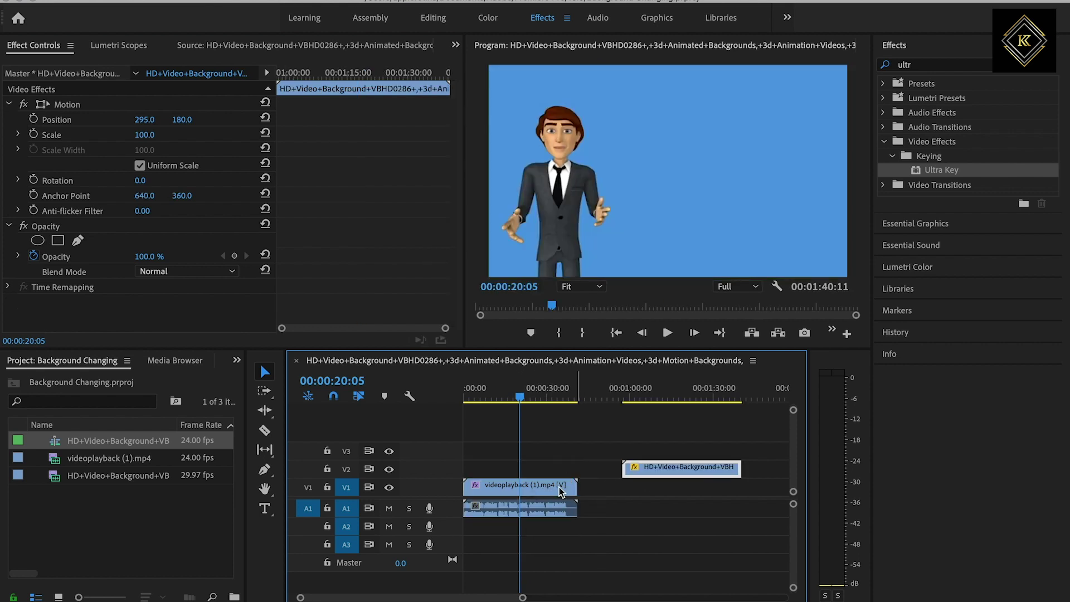
pyautogui.click(557, 488)
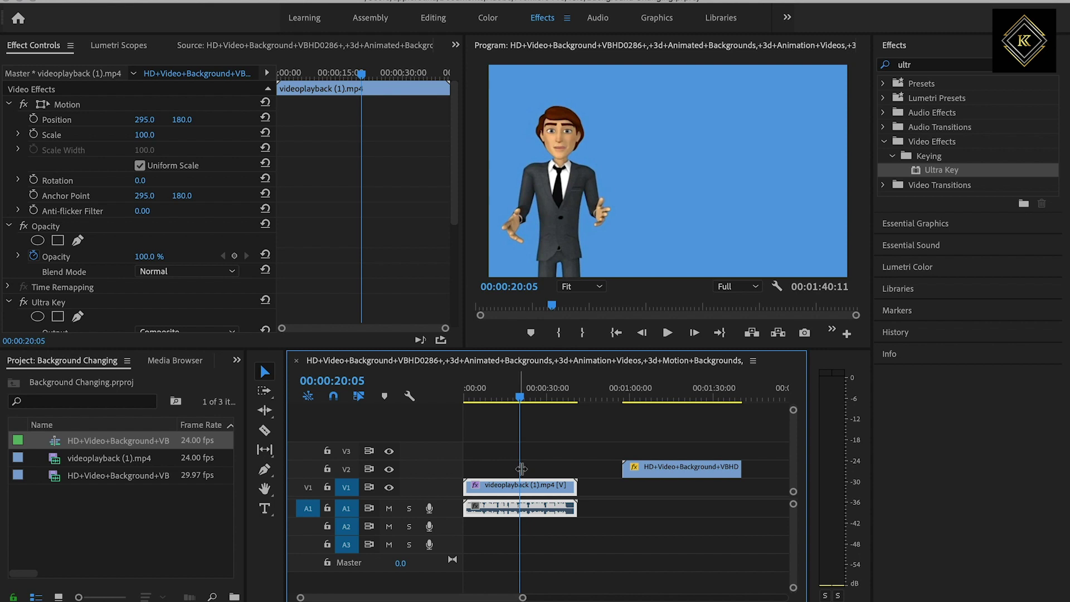
pyautogui.scroll(-5, 84, 219)
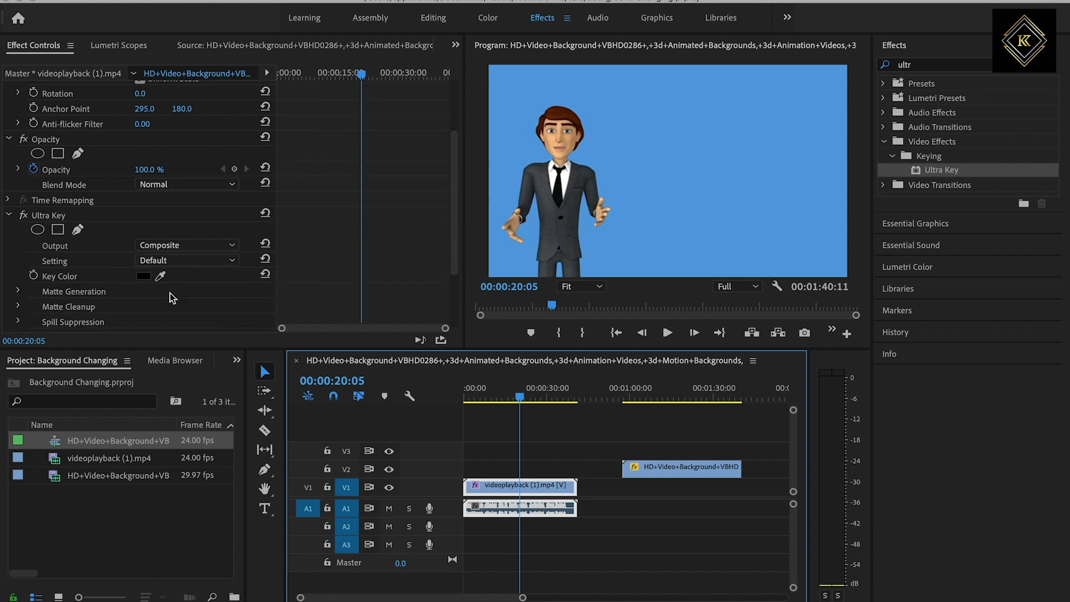
pyautogui.click(161, 218)
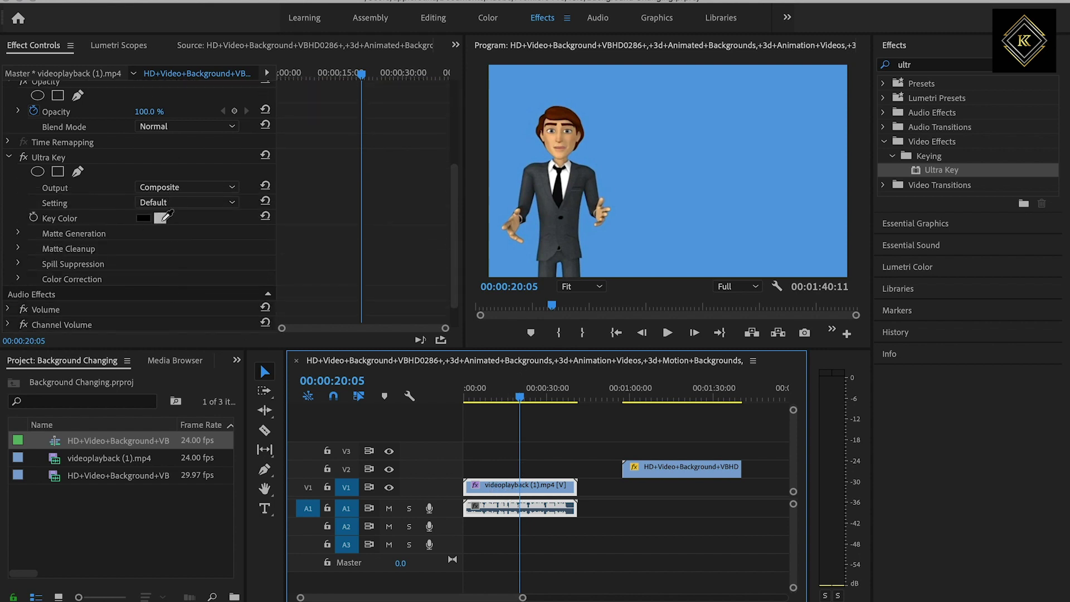
pyautogui.click(163, 218)
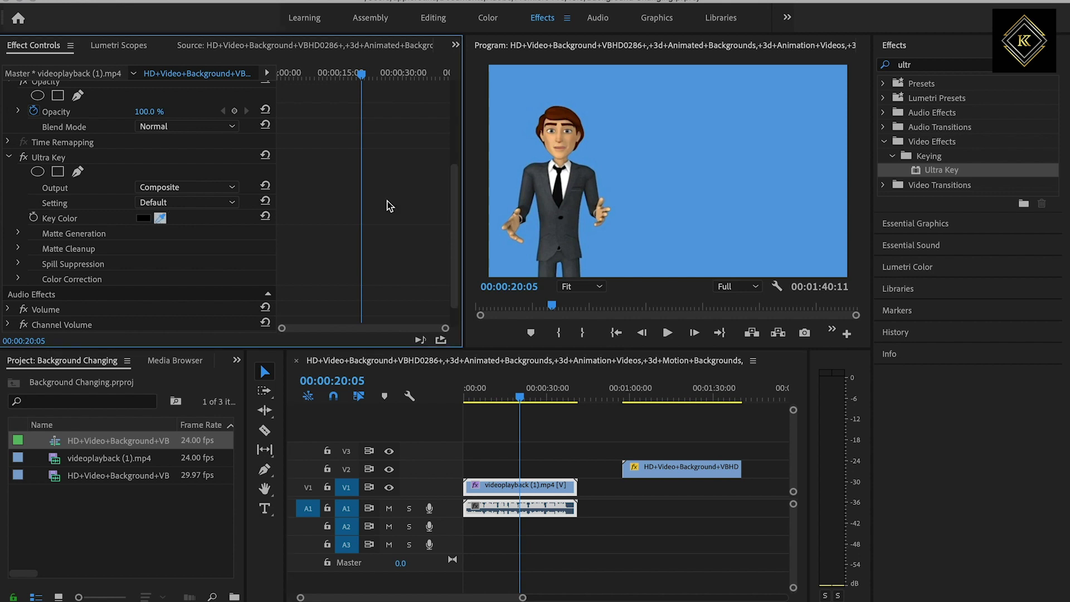
pyautogui.click(751, 145)
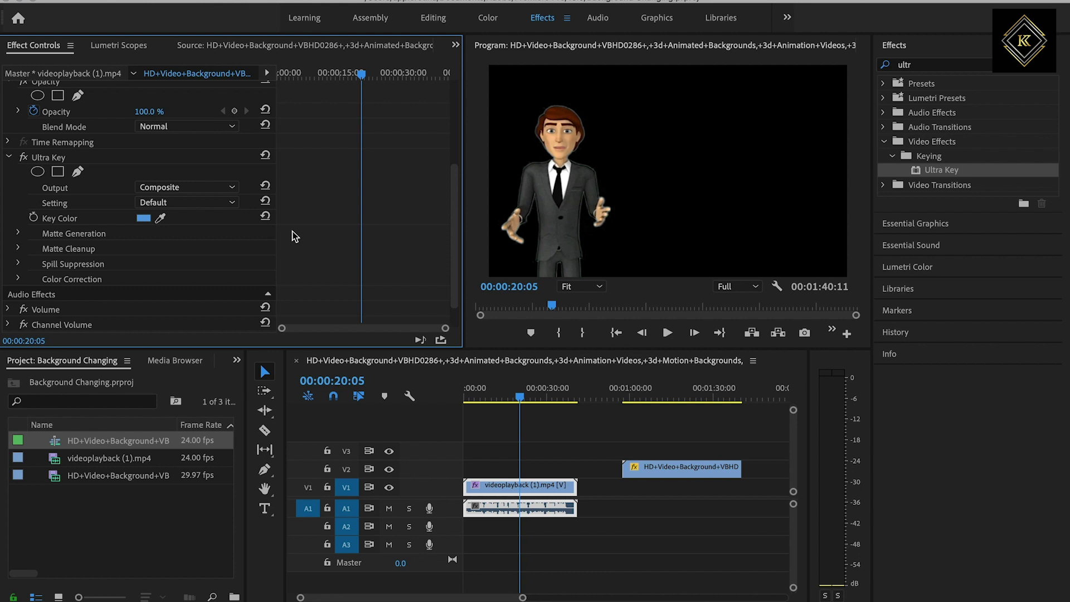
pyautogui.moveTo(453, 212); pyautogui.dragTo(447, 122)
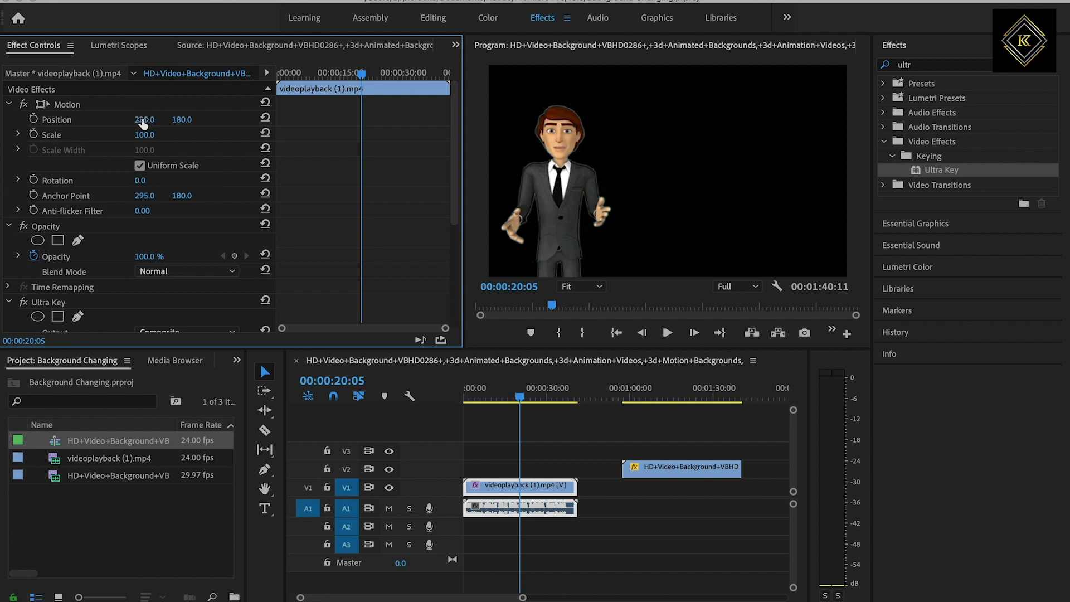
# Set the businessman's Position X to 473 and move the background clip back to the start
pyautogui.moveTo(144, 119); pyautogui.dragTo(244, 119)
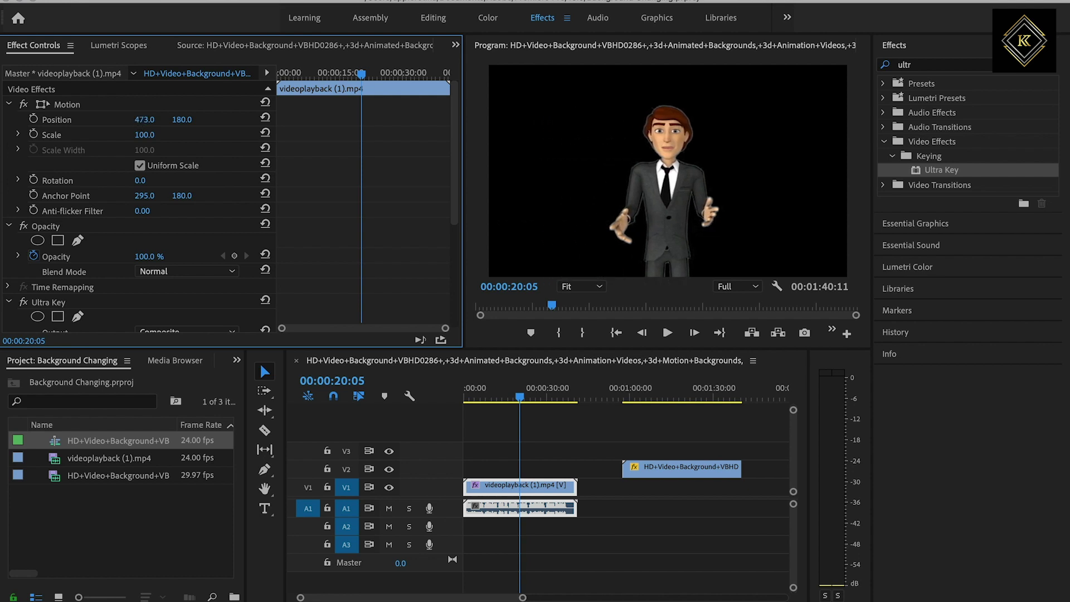
pyautogui.click(721, 471)
pyautogui.moveTo(720, 469); pyautogui.dragTo(555, 470)
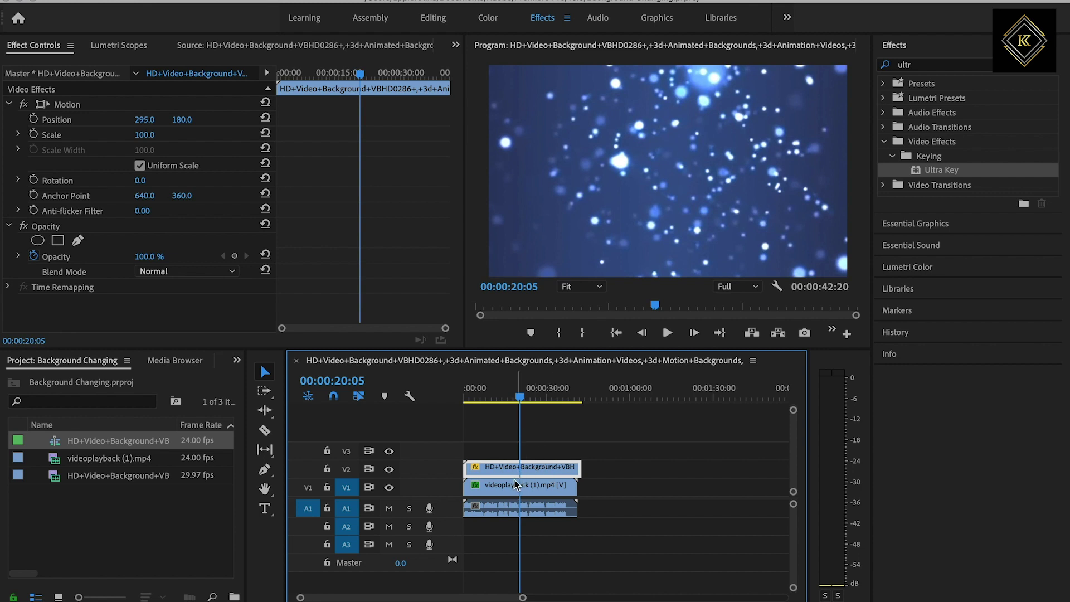
# Lift the businessman clip to V3 above the background and play the composite from the beginning
pyautogui.moveTo(508, 485); pyautogui.dragTo(504, 449)
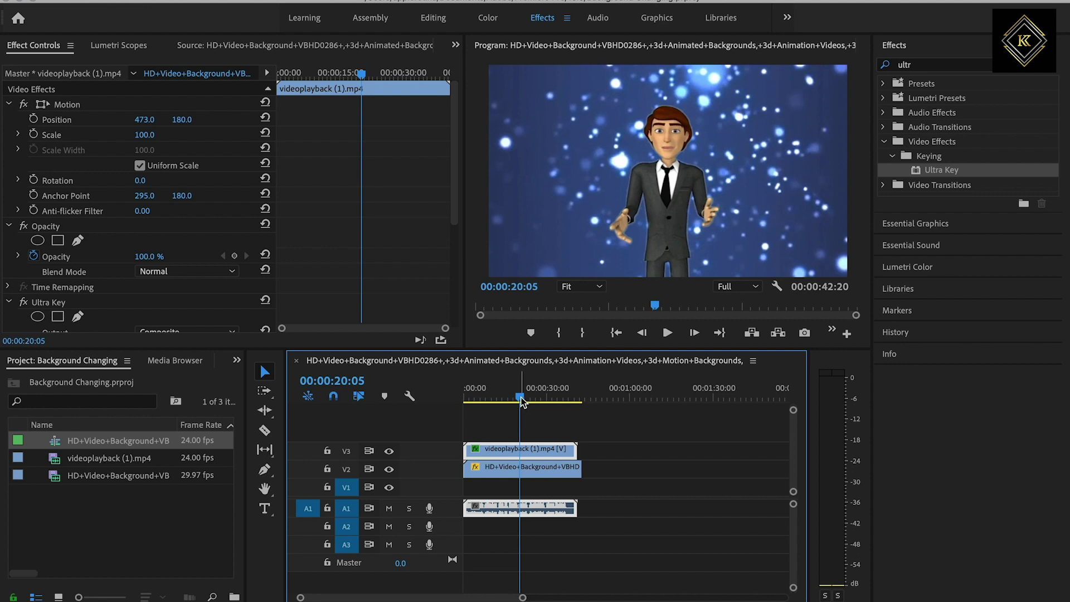
pyautogui.moveTo(522, 401); pyautogui.dragTo(458, 400)
pyautogui.press('space')
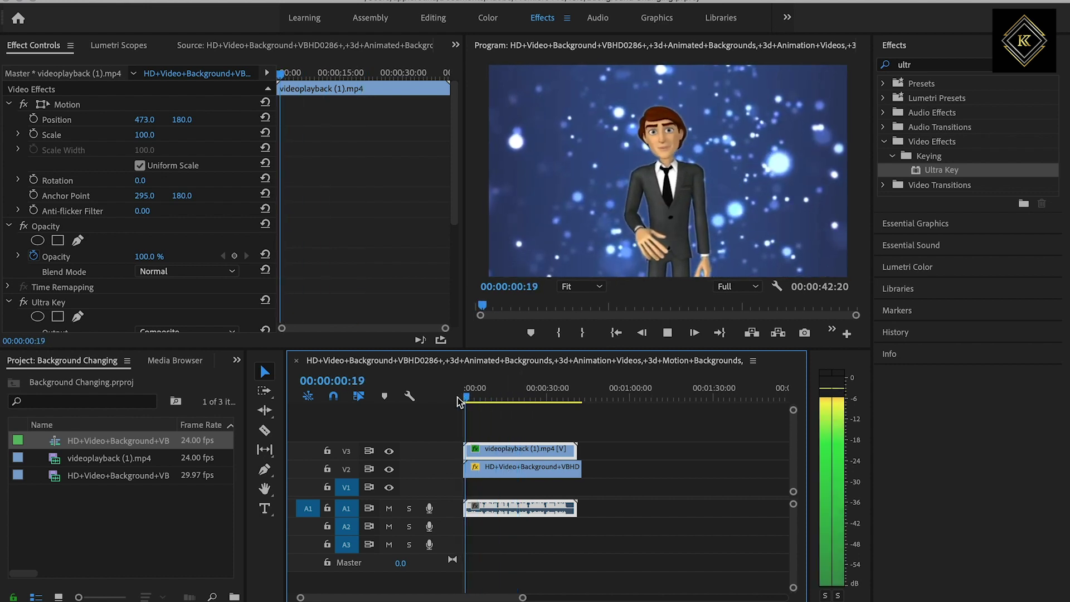
# Stop playback, move the playhead to about 00:00:40:22 and zoom the timeline in there
pyautogui.press('space')
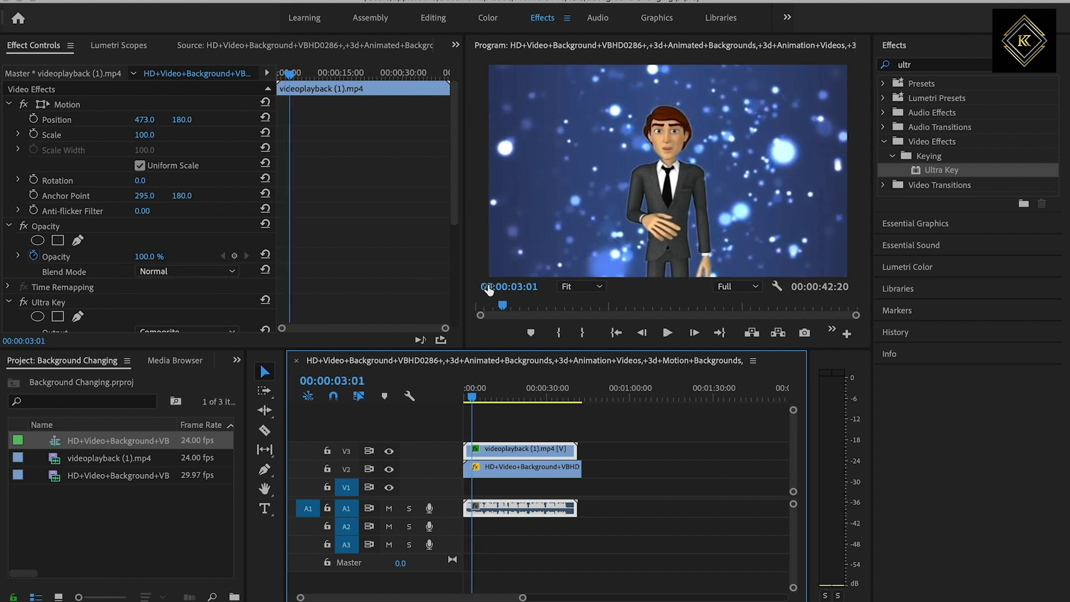
pyautogui.scroll(-5, 264, 256)
pyautogui.click(510, 400)
pyautogui.moveTo(510, 400); pyautogui.dragTo(577, 399)
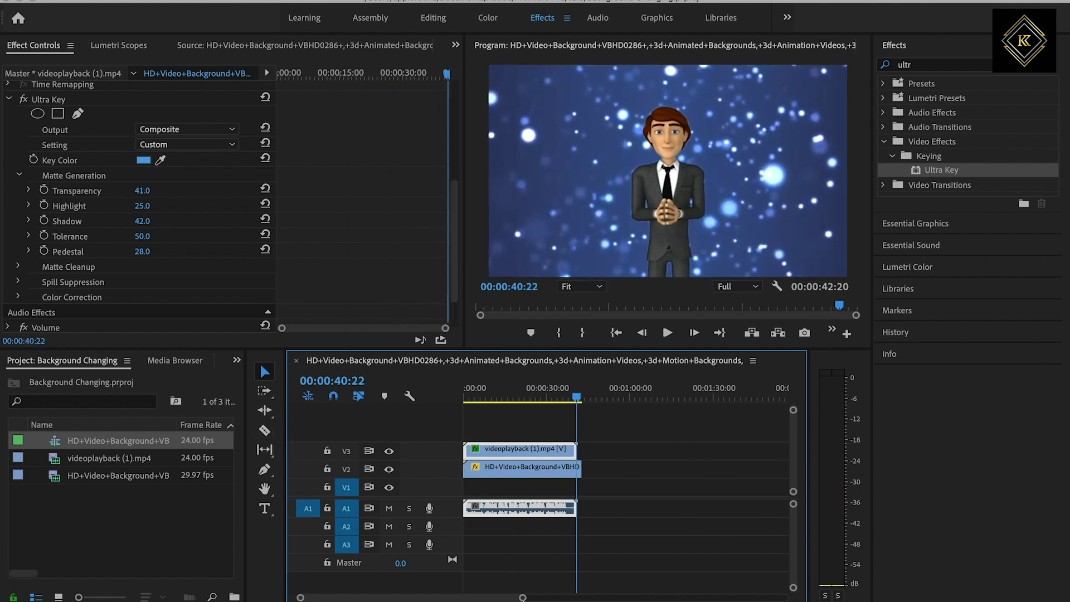
pyautogui.scroll(5, 523, 597)
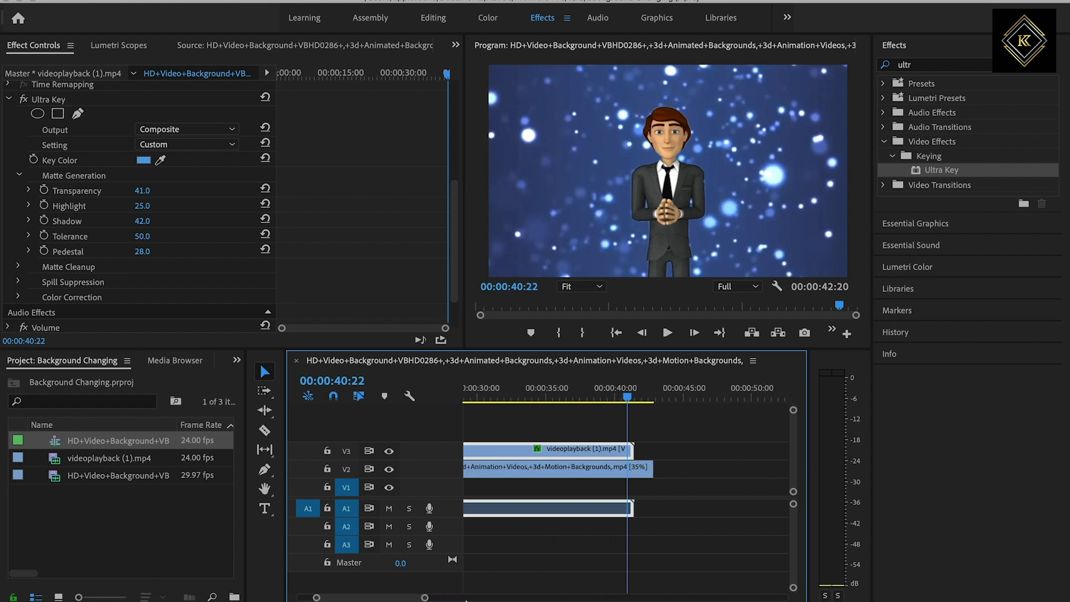
# Cut the V2 bokeh clip at the playhead and delete its leftover tail so it ends with the businessman clip
pyautogui.click(266, 432)
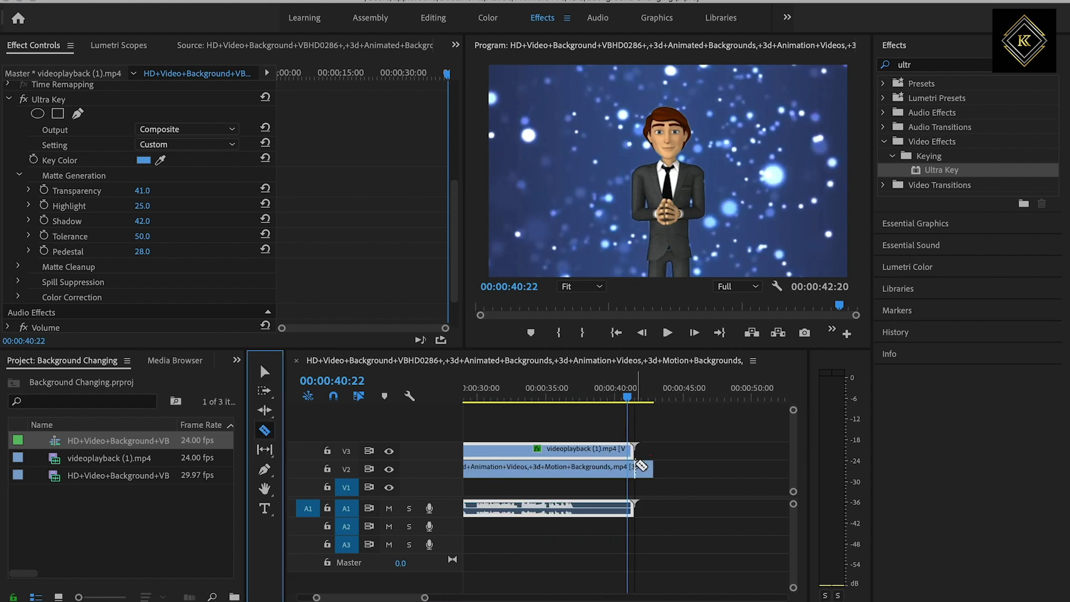
pyautogui.click(635, 469)
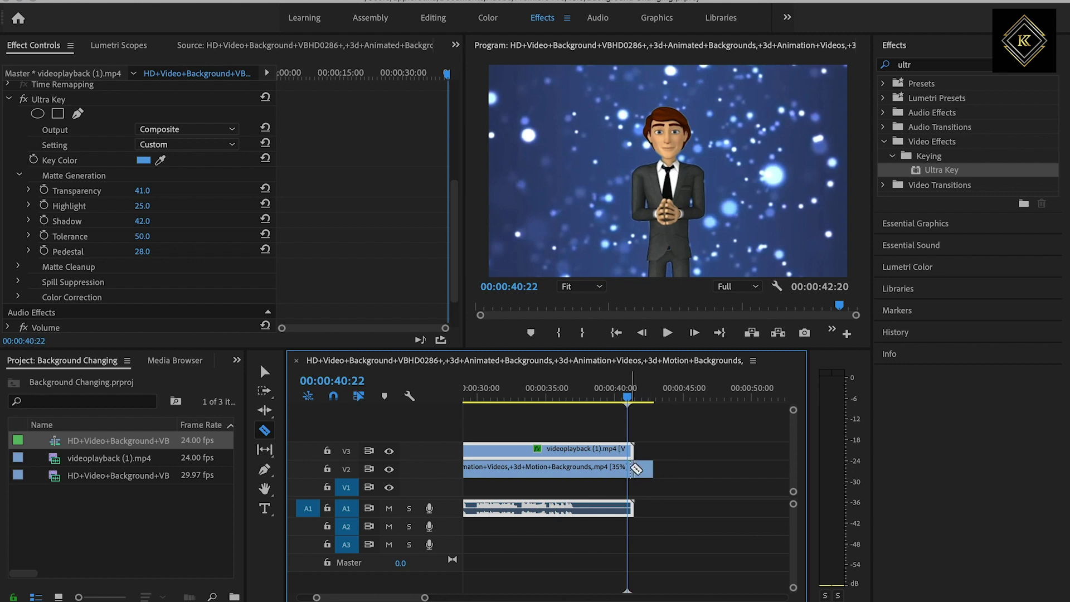
pyautogui.click(265, 370)
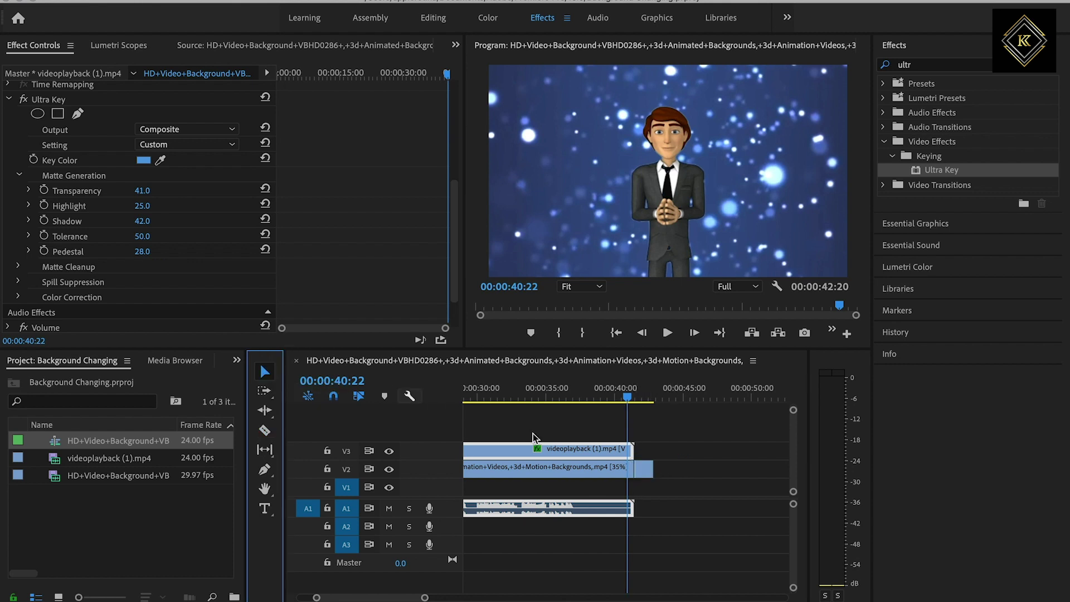
pyautogui.click(644, 470)
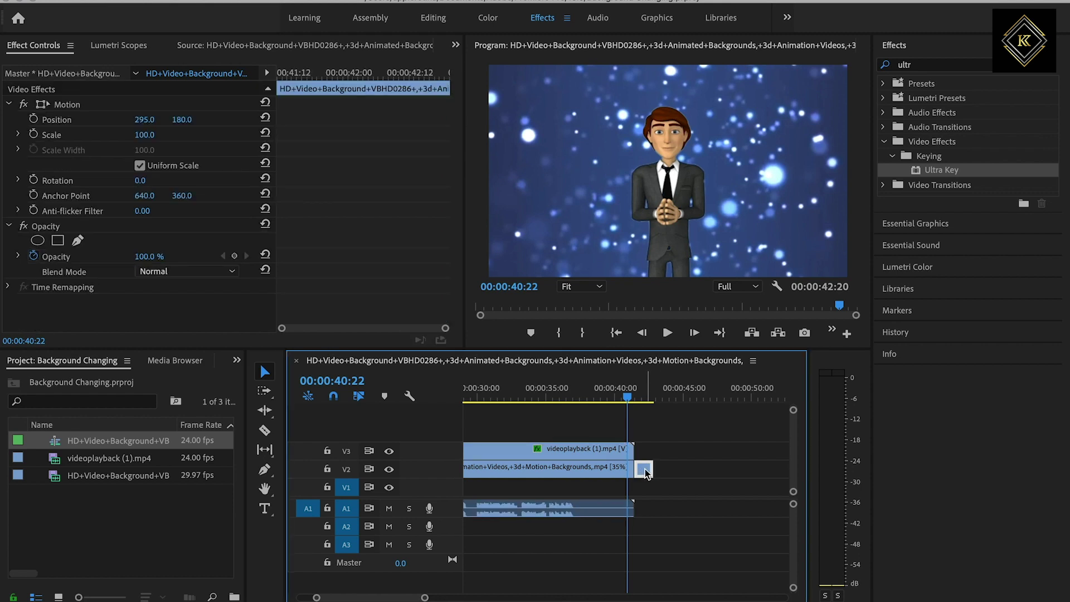
pyautogui.press('Delete')
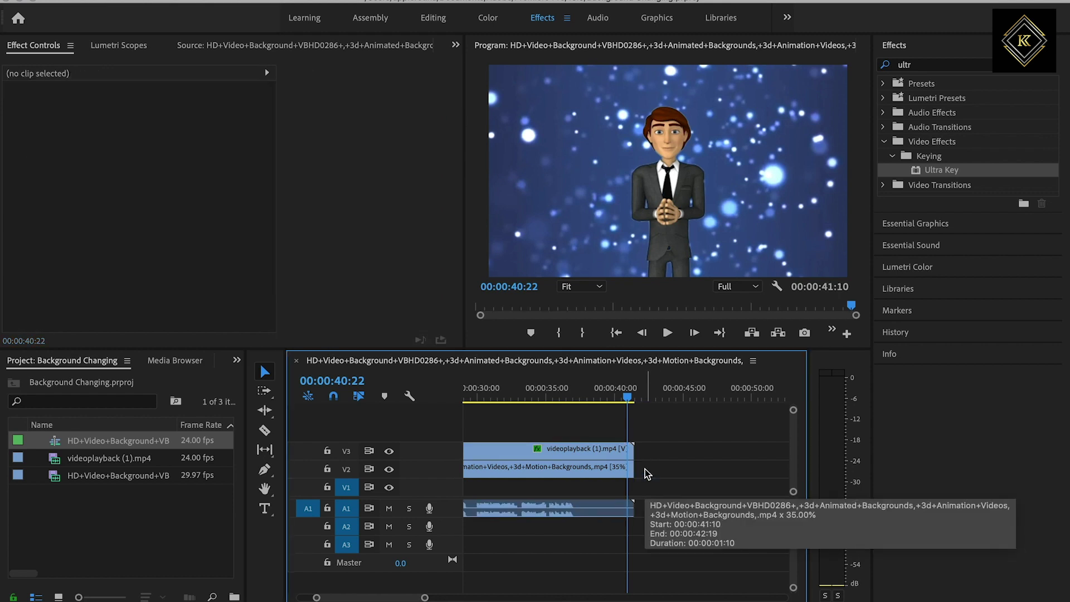
pyautogui.moveTo(628, 398); pyautogui.dragTo(526, 393)
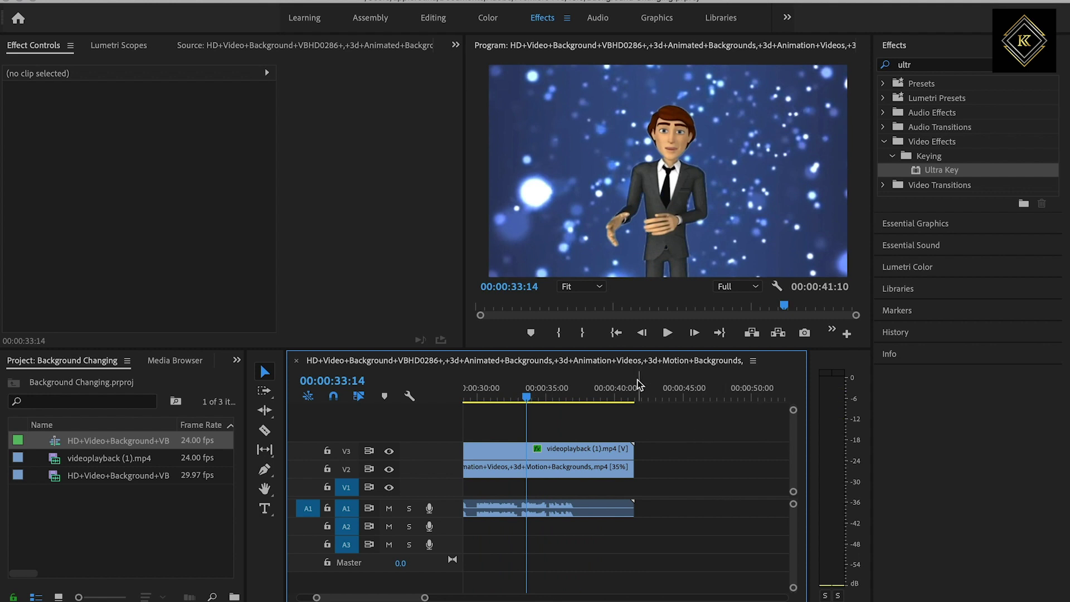
pyautogui.click(559, 471)
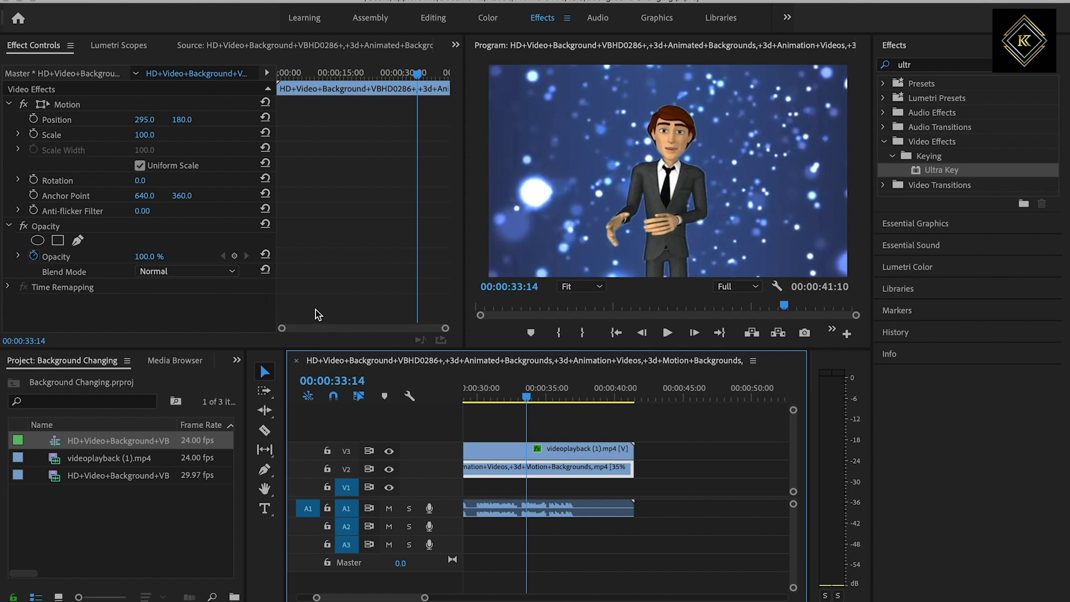
pyautogui.click(507, 456)
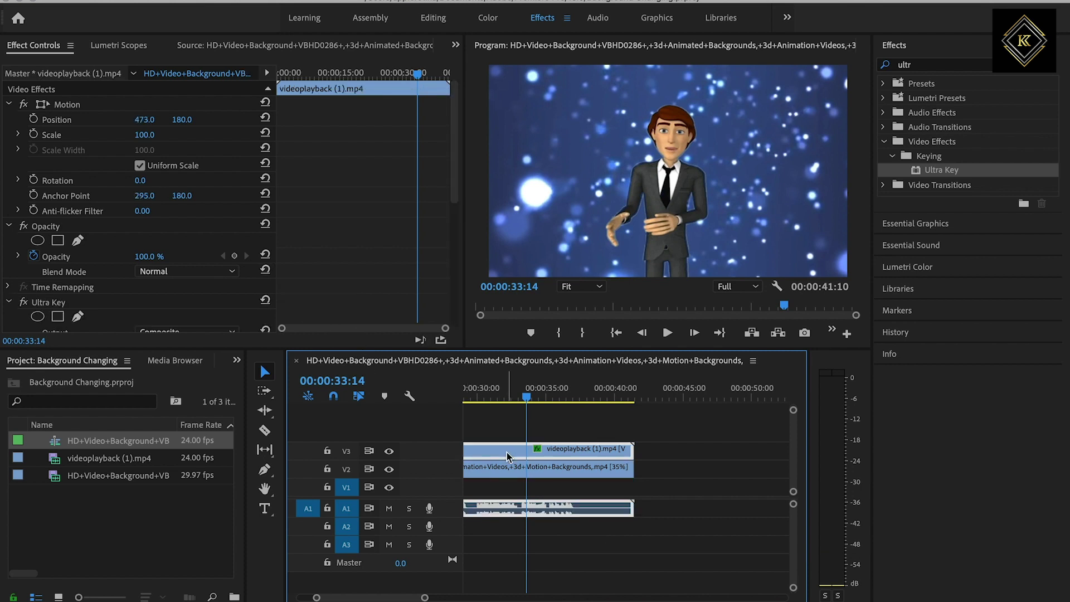
pyautogui.click(389, 452)
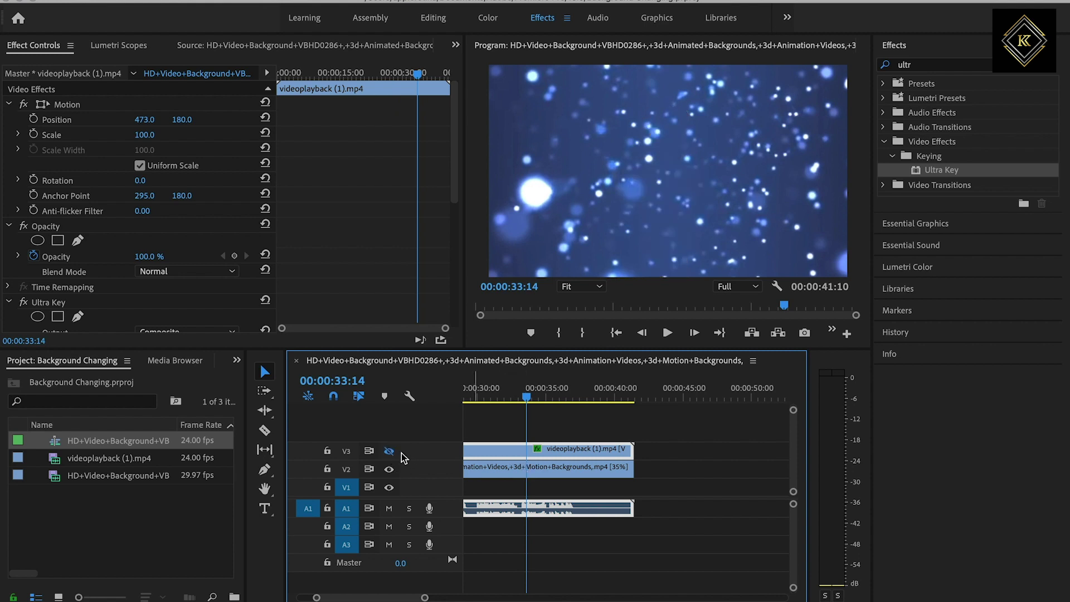
pyautogui.click(389, 451)
pyautogui.click(390, 452)
pyautogui.click(390, 451)
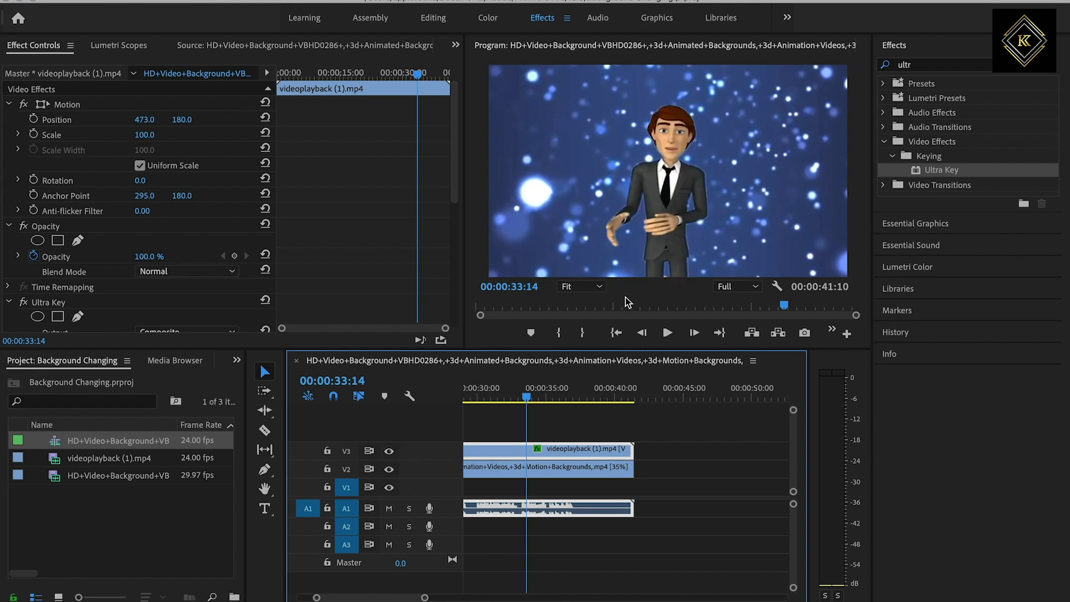
pyautogui.click(599, 287)
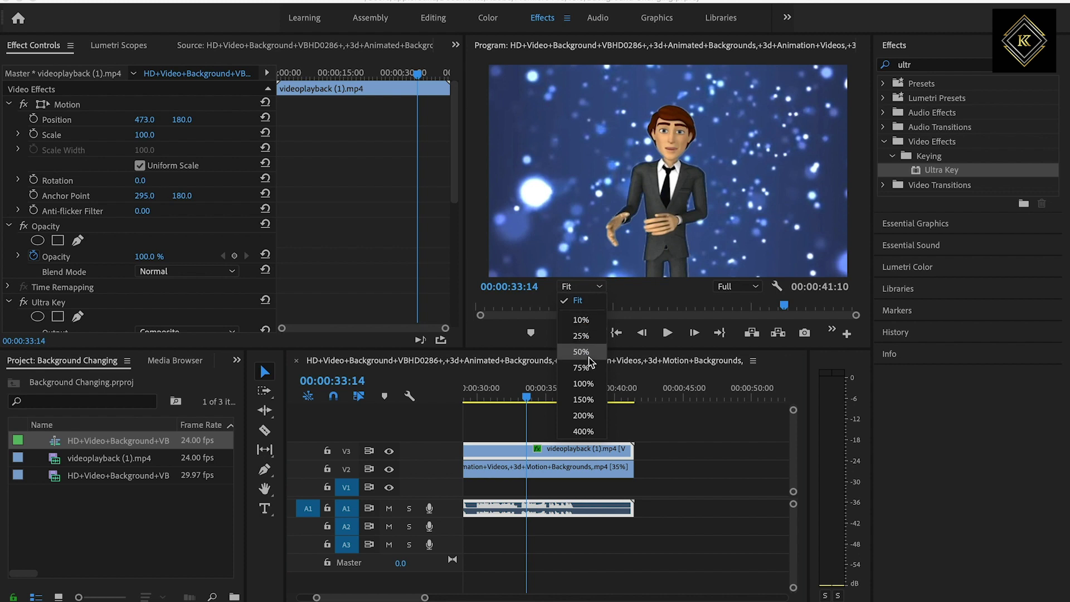
# Magnify the Program monitor view to 200%
pyautogui.click(587, 388)
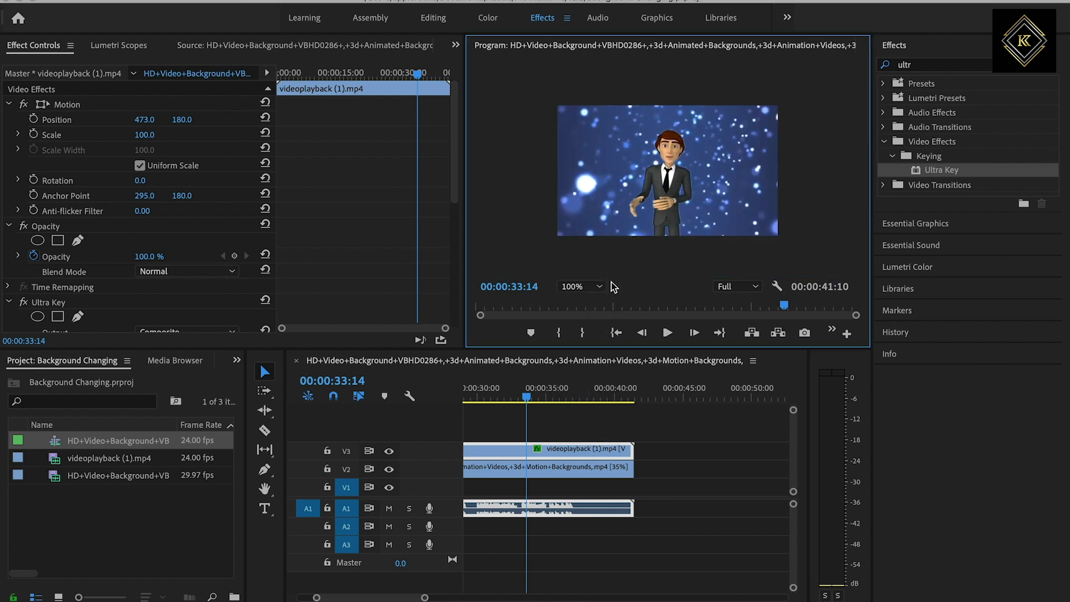
pyautogui.click(595, 292)
pyautogui.click(591, 416)
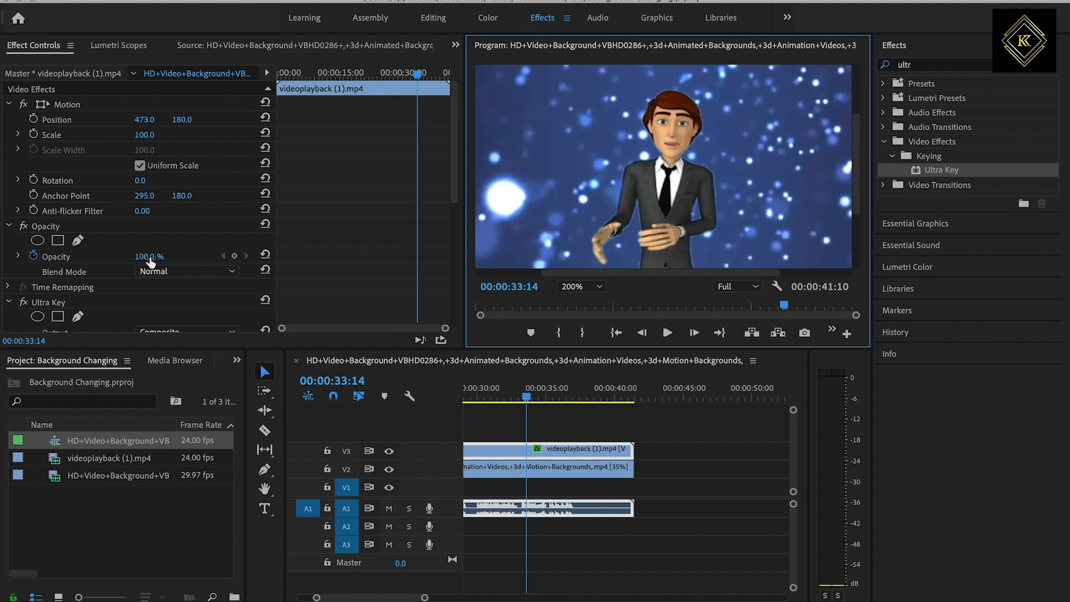
# In Ultra Key Matte Cleanup, adjust Choke and raise Contrast to 13
pyautogui.scroll(-6, 150, 262)
pyautogui.click(19, 221)
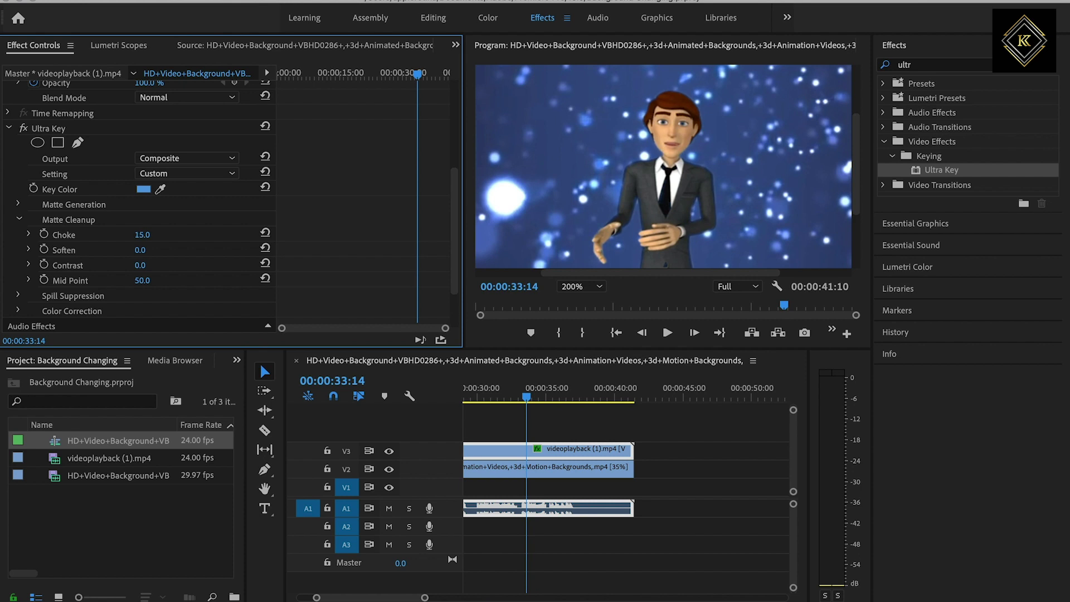
pyautogui.moveTo(140, 235); pyautogui.dragTo(154, 234)
pyautogui.moveTo(159, 237); pyautogui.dragTo(140, 250)
pyautogui.moveTo(140, 265); pyautogui.dragTo(138, 286)
# Zoom the Program monitor to 400% and pan to inspect the businessman's keyed edges
pyautogui.click(601, 287)
pyautogui.click(594, 433)
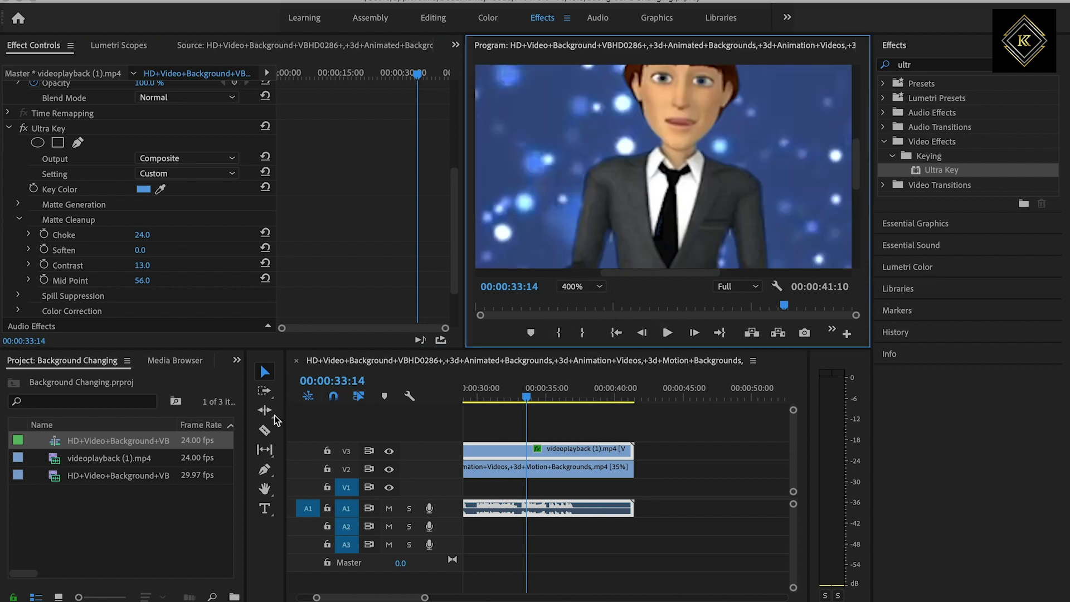
pyautogui.click(265, 490)
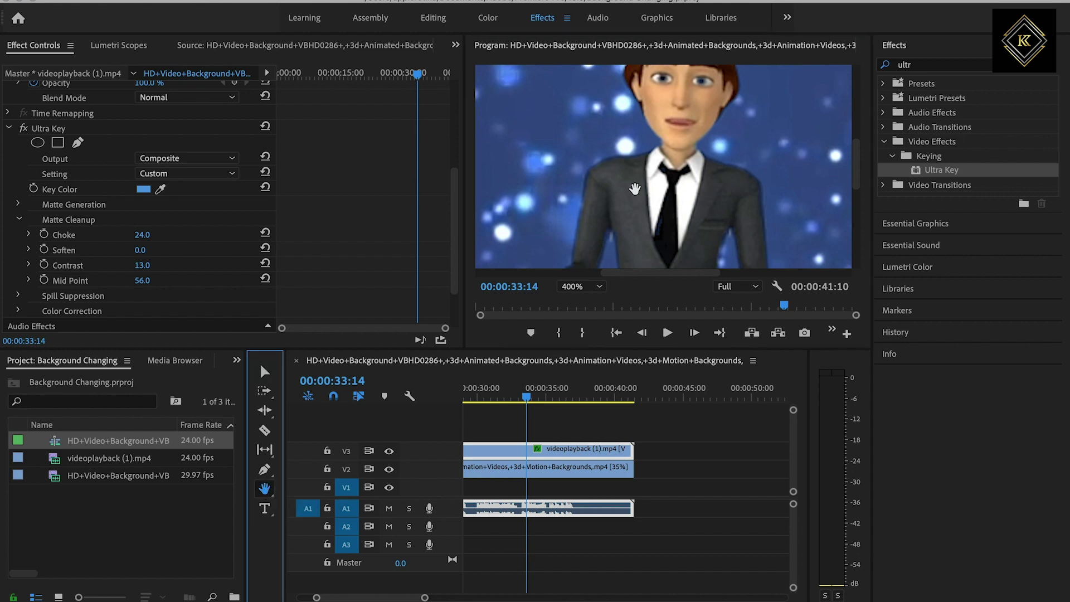
pyautogui.moveTo(637, 181); pyautogui.dragTo(625, 243)
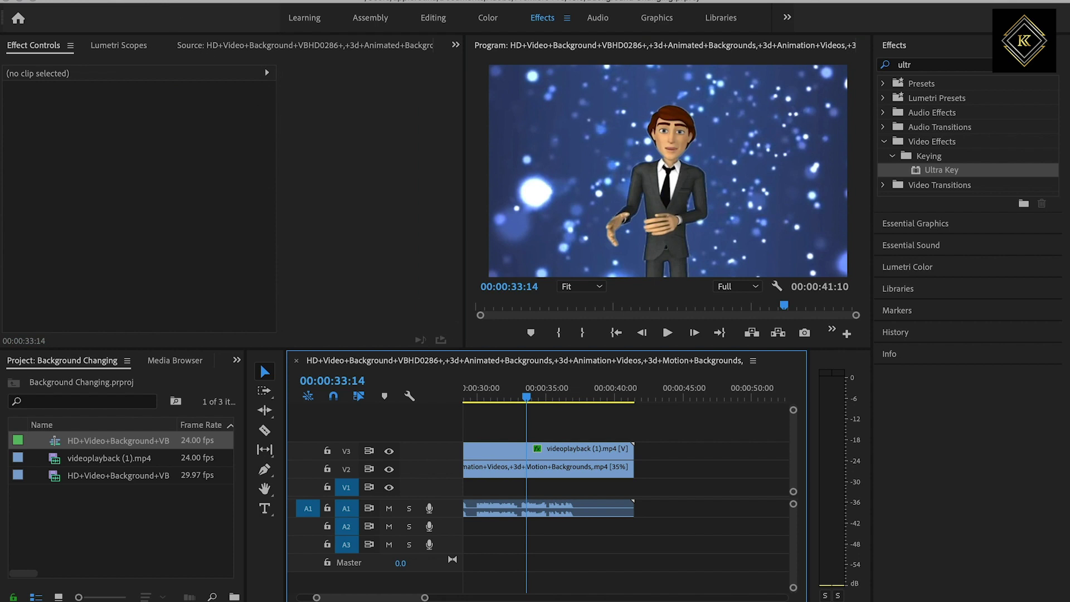
# Export the sequence as H.264 using the Match Source - High bitrate preset
pyautogui.click(139, 1)
pyautogui.moveTo(193, 372)
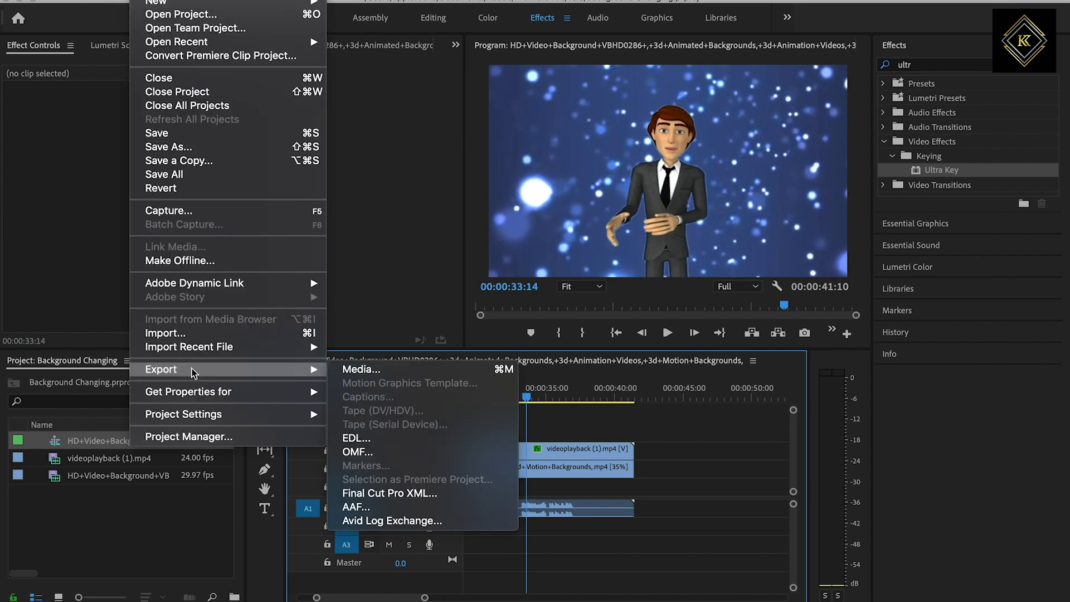
pyautogui.click(356, 377)
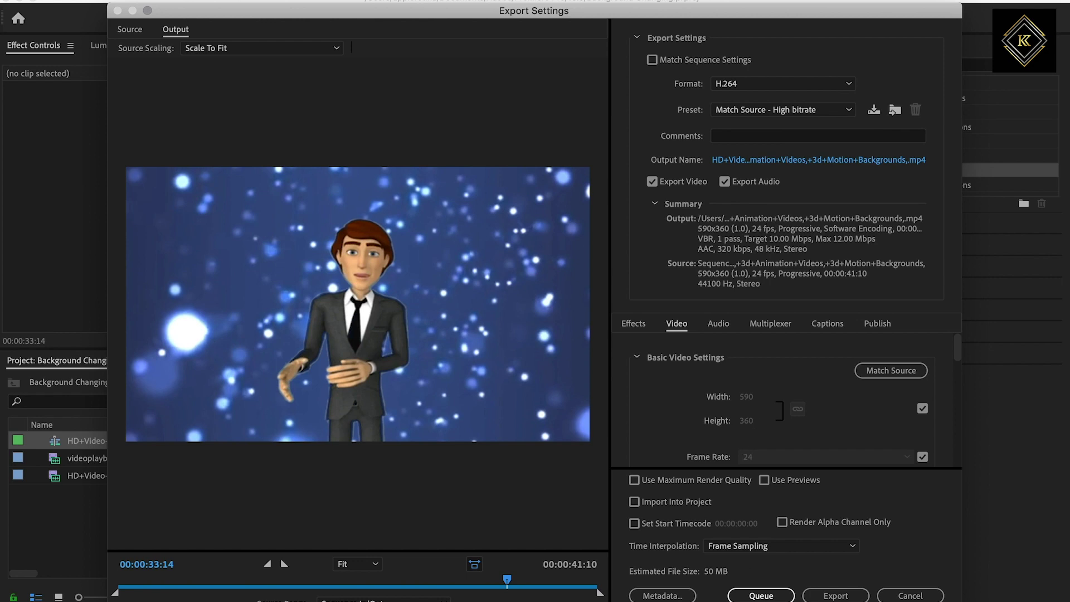
pyautogui.click(836, 596)
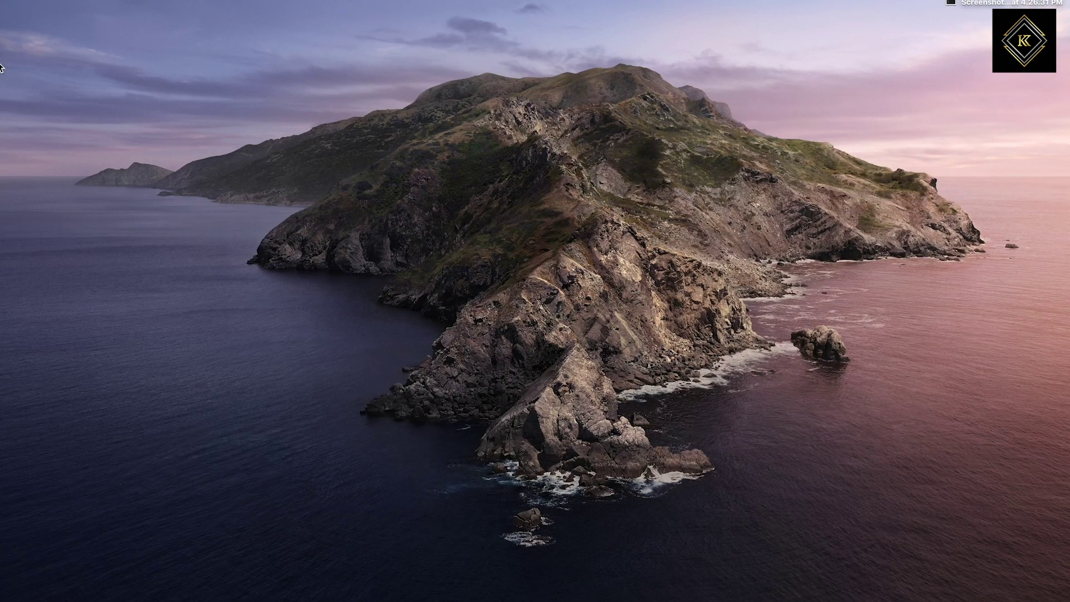
# In Finder, navigate to Documents › Adobe › Premiere Pro › 13.0
pyautogui.moveTo(2, 94)
pyautogui.click(13, 101)
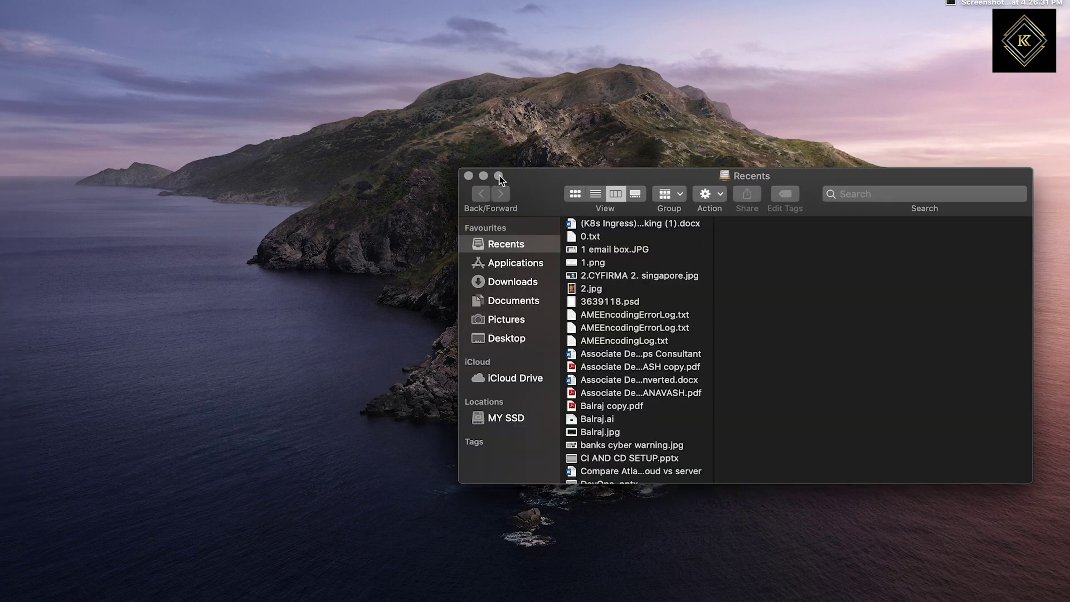
pyautogui.click(519, 304)
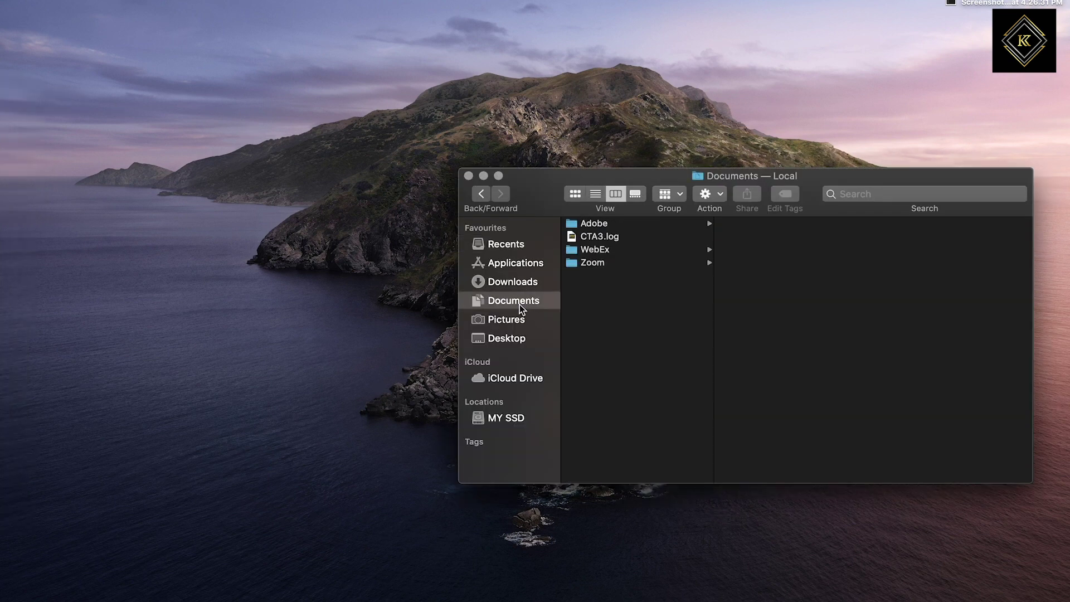
pyautogui.click(612, 225)
pyautogui.click(784, 264)
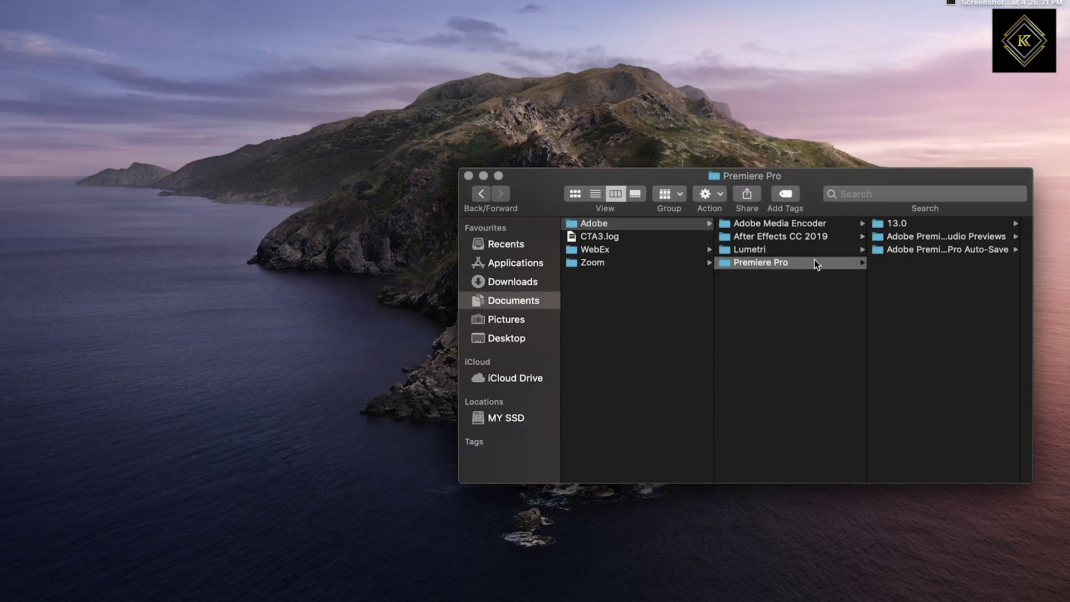
pyautogui.click(891, 223)
# Reposition and widen the Finder window, then open the exported HD+Video+Backgrounds MP4
pyautogui.moveTo(885, 177); pyautogui.dragTo(704, 182)
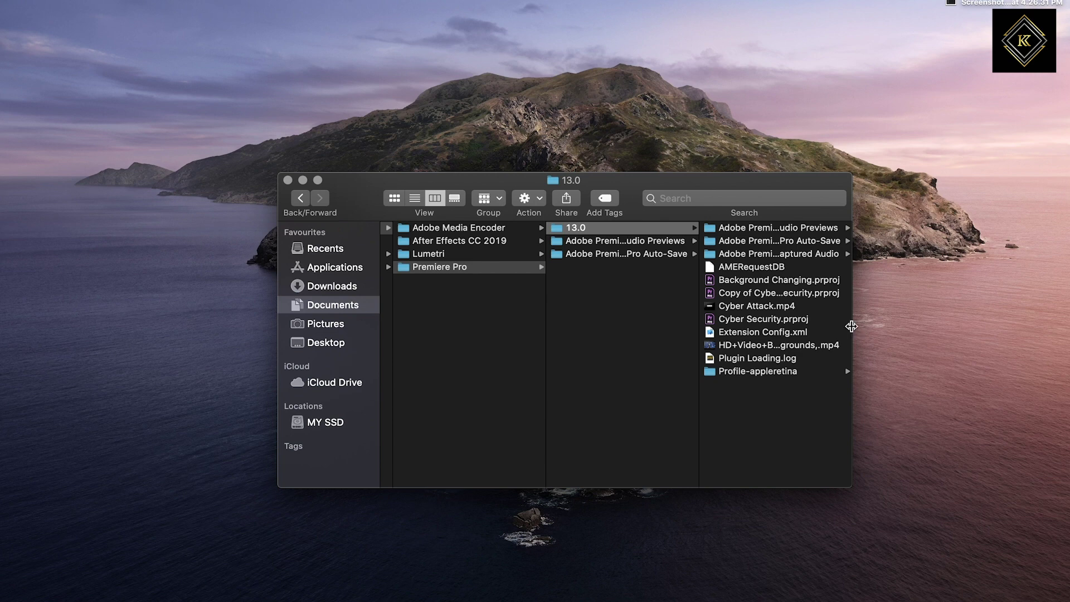
pyautogui.doubleClick(851, 329)
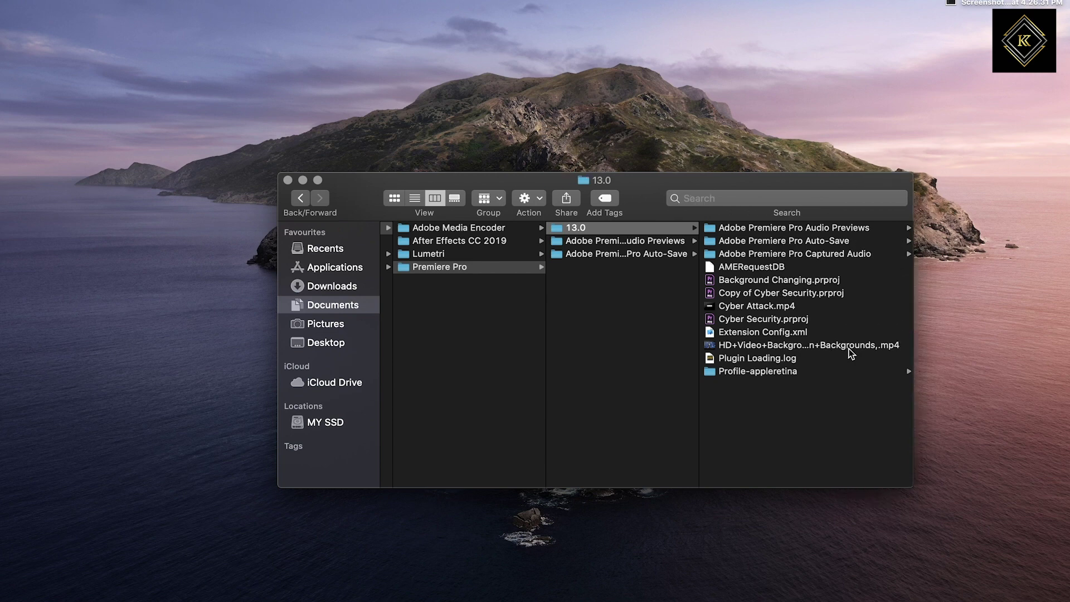
pyautogui.doubleClick(802, 348)
# Play the exported video in QuickTime Player, then close the player and the Finder window
pyautogui.click(252, 217)
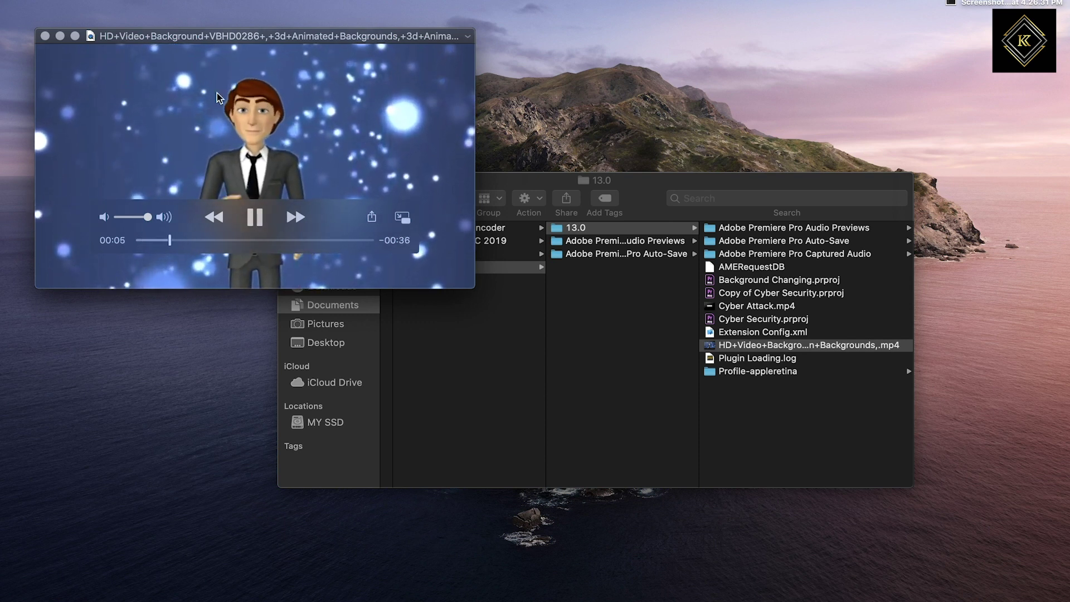
pyautogui.click(46, 38)
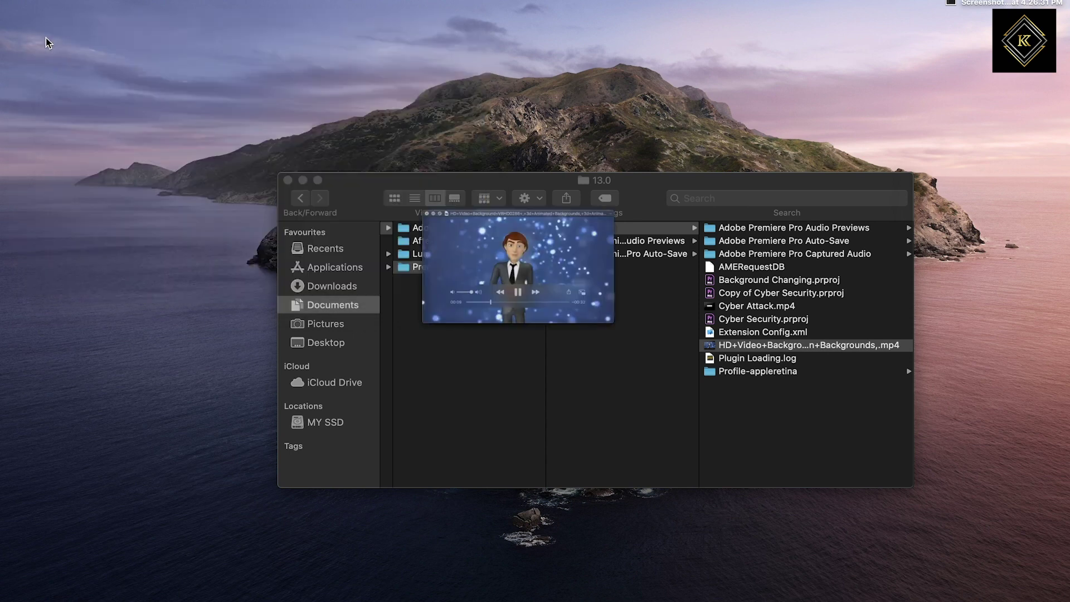
pyautogui.click(288, 180)
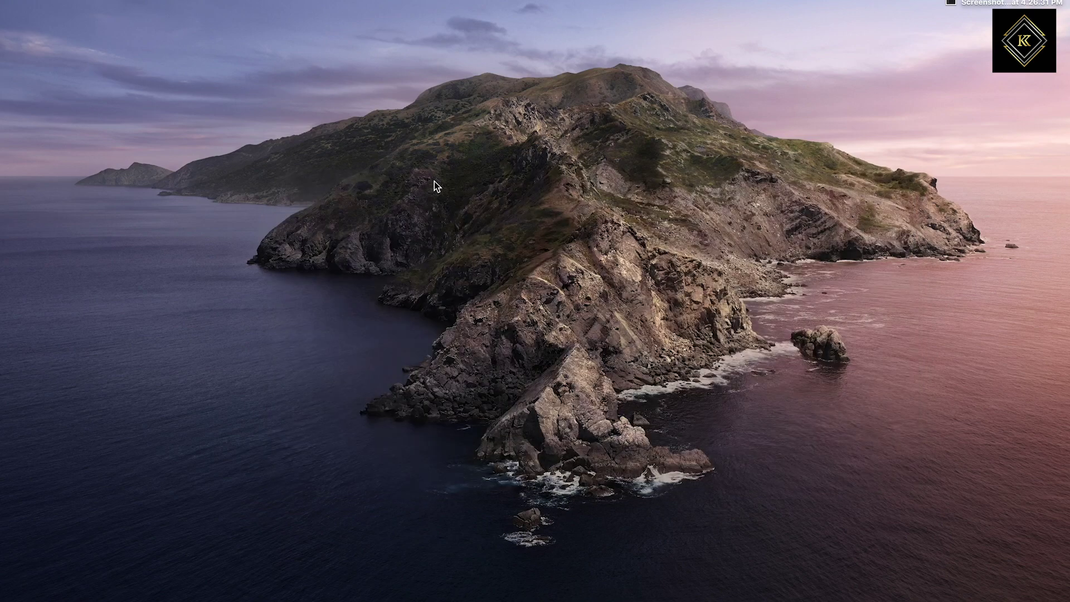